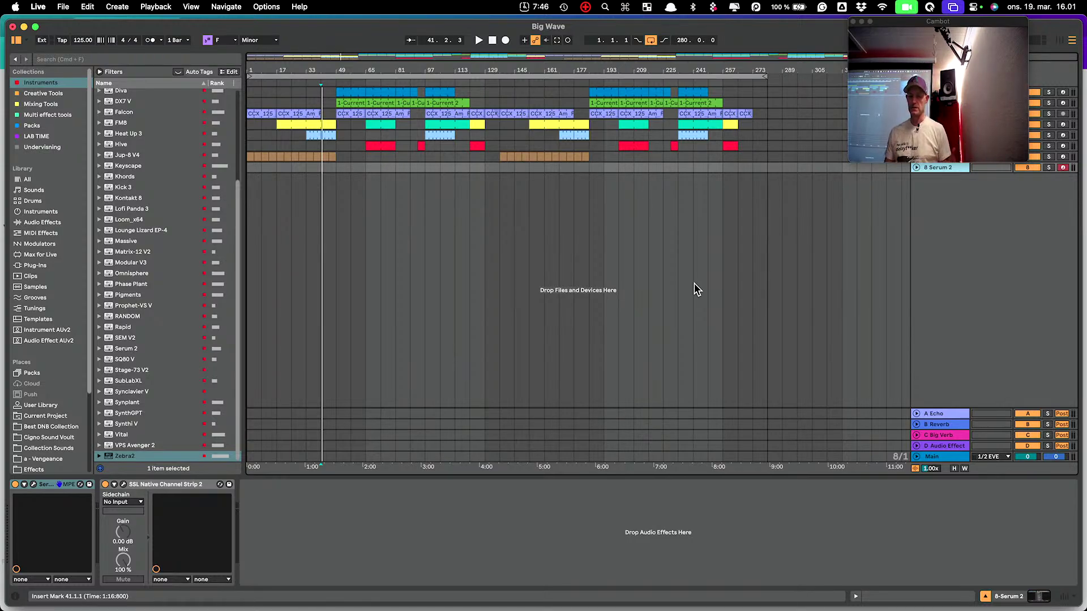
- Show the Main track's devices in Session View, open its SPAN analyzer window, and start playback
{"action": "key", "text": "Tab"}
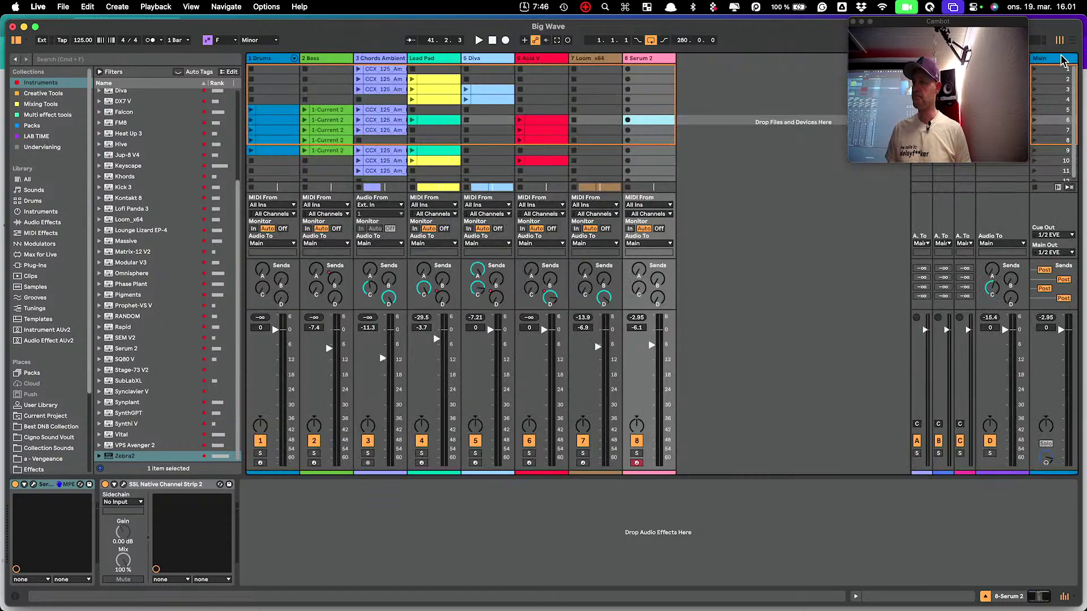
{"action": "left_click", "coordinate": [1053, 60]}
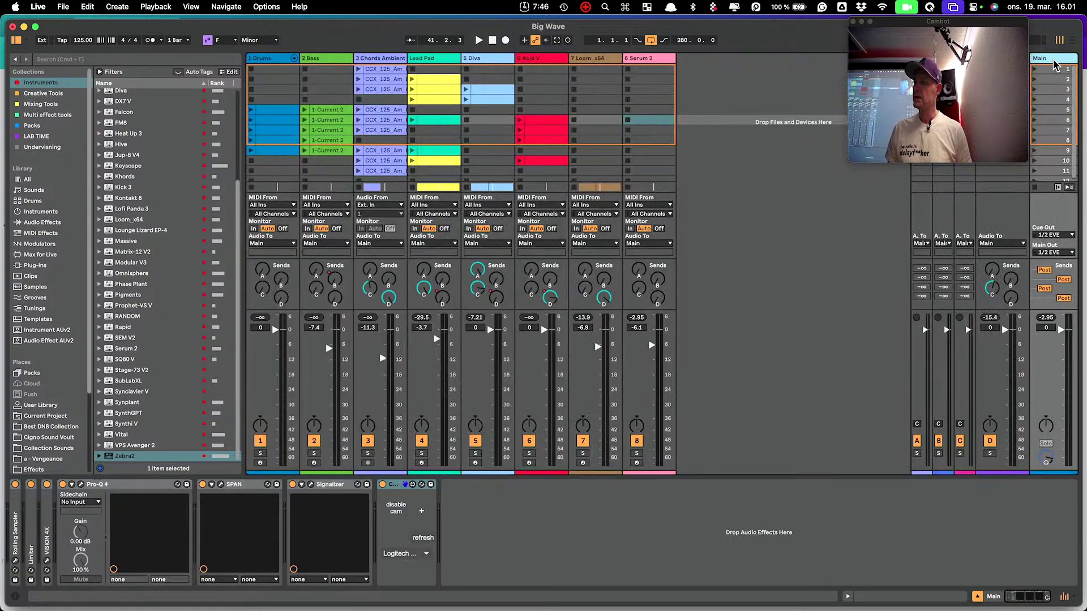
{"action": "left_click", "coordinate": [222, 486]}
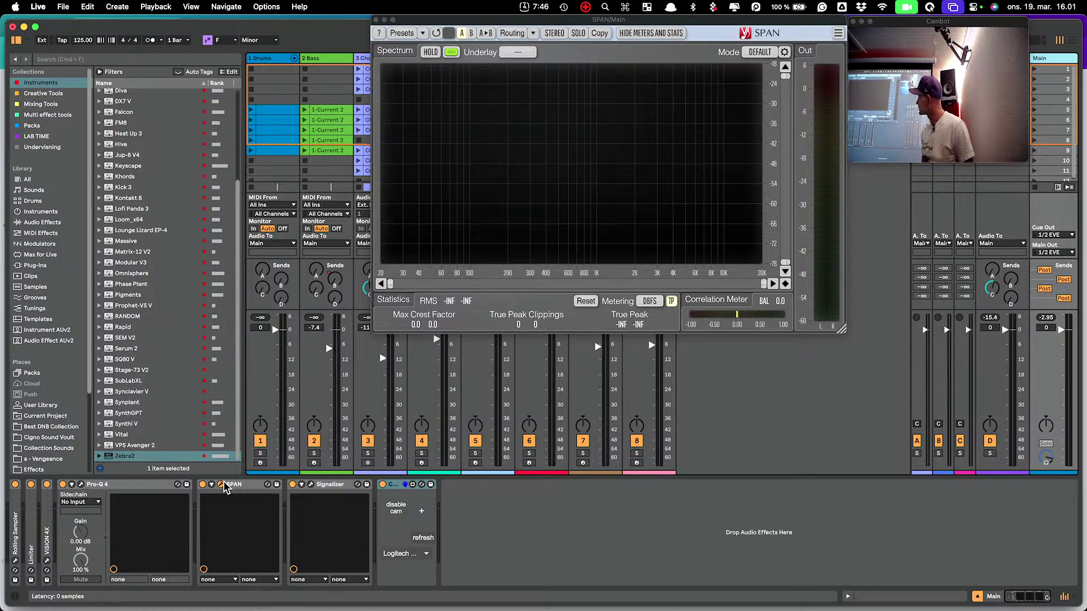
{"action": "key", "text": "space"}
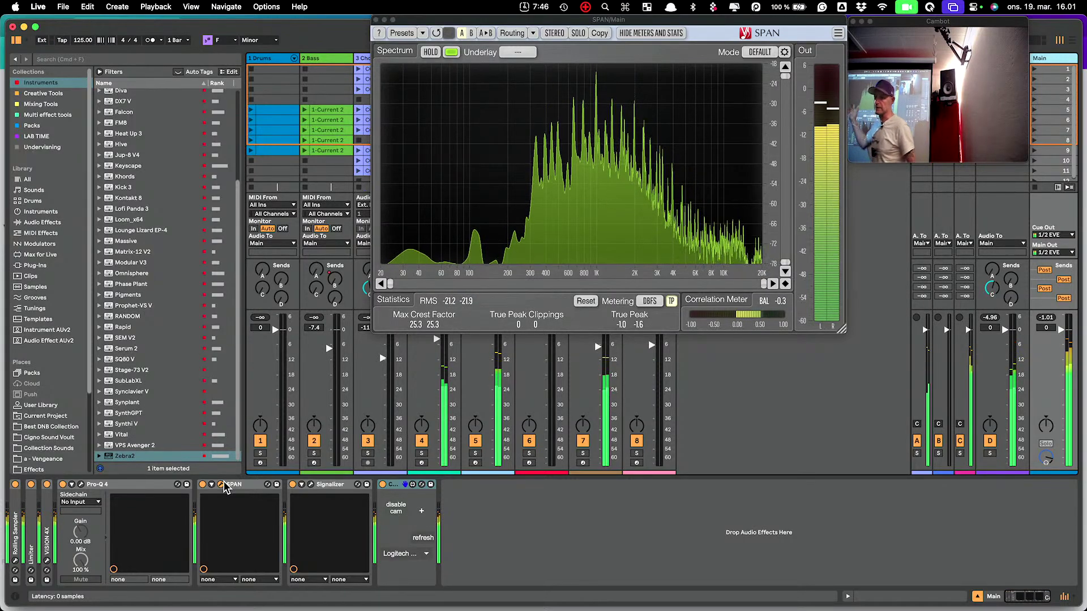
- Solo the Drums track in Arrangement View and play its first clip in a loop
{"action": "key", "text": "Tab"}
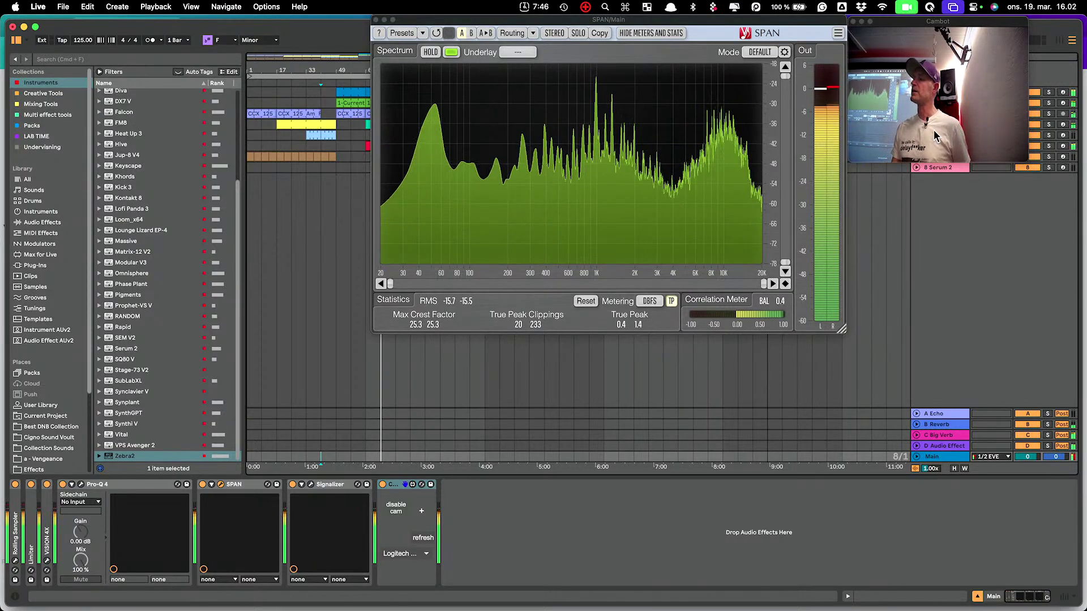
{"action": "left_click", "coordinate": [1048, 93]}
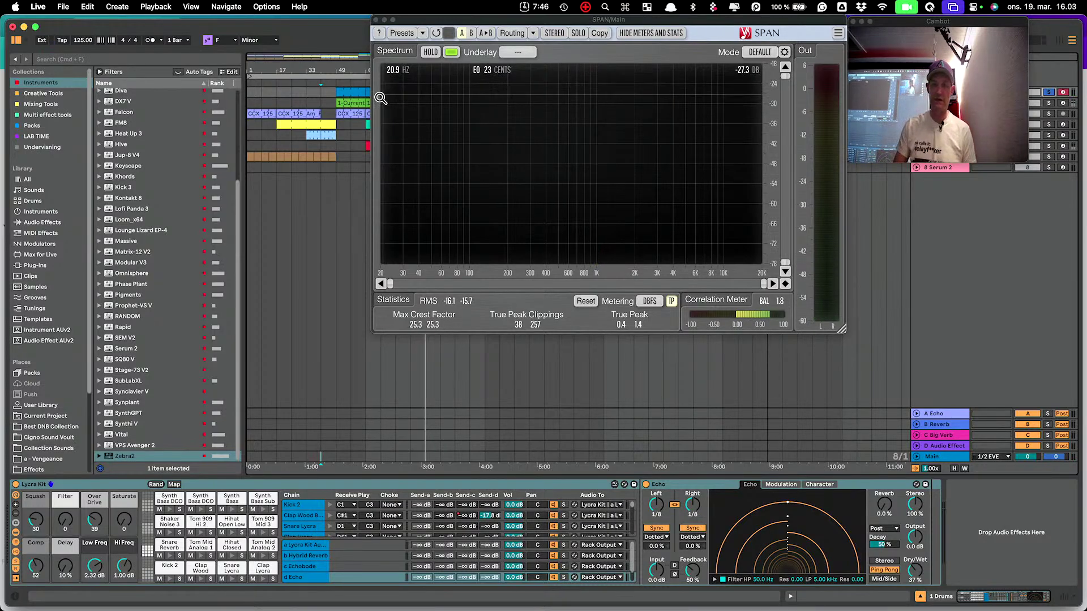
{"action": "left_click", "coordinate": [355, 93]}
{"action": "key", "text": "space"}
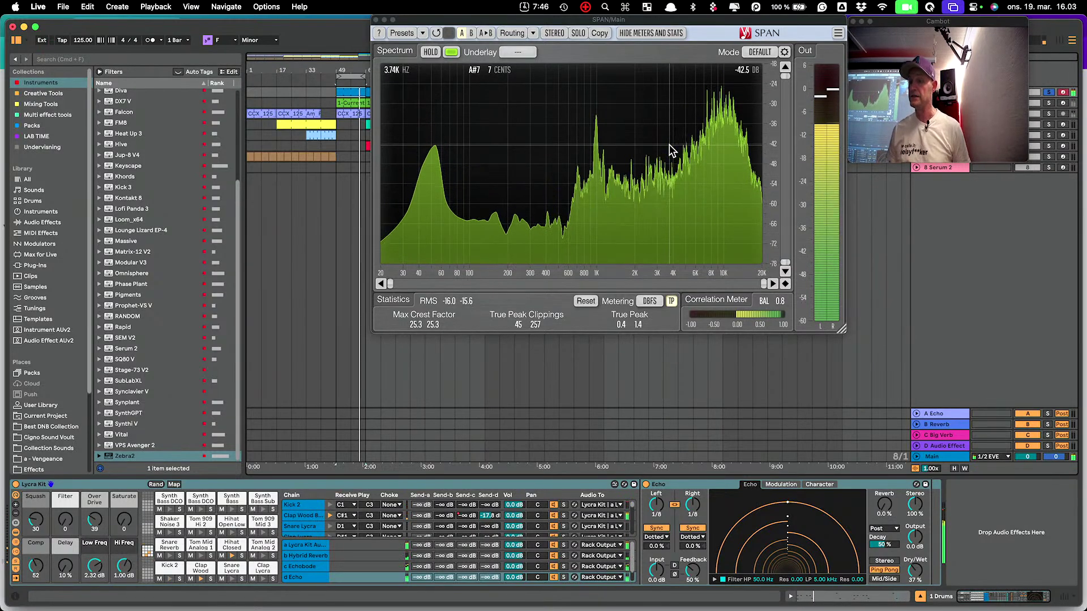
- Open SPAN's Spectrum Mode Editor, place it just below the spectrum display, and unsolo the Drums track
{"action": "left_click", "coordinate": [784, 51]}
{"action": "left_click_drag", "start_coordinate": [436, 363], "coordinate": [587, 307]}
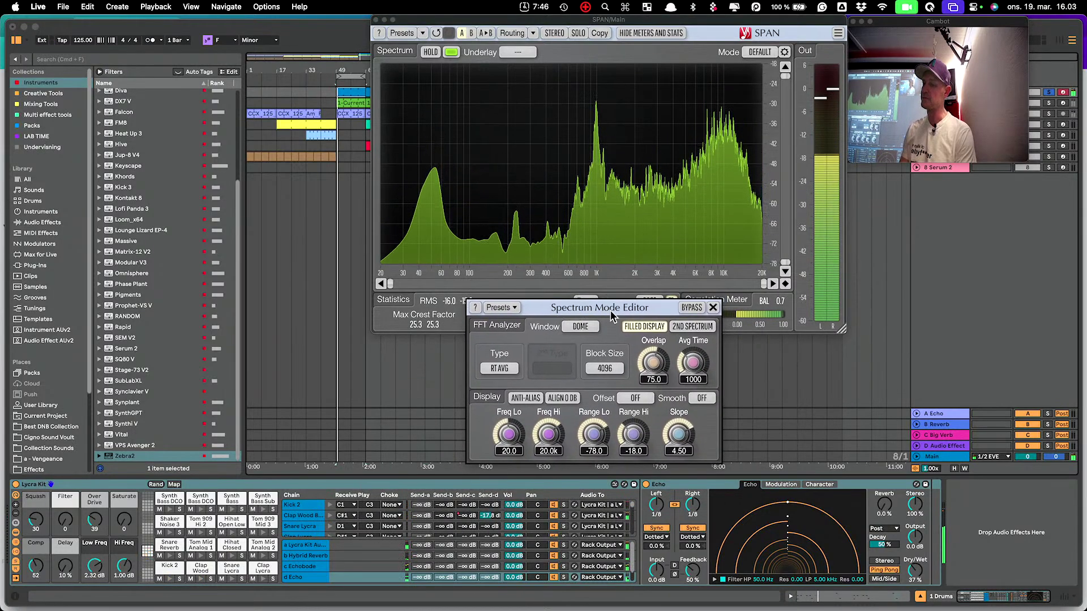
{"action": "left_click_drag", "start_coordinate": [628, 305], "coordinate": [589, 324]}
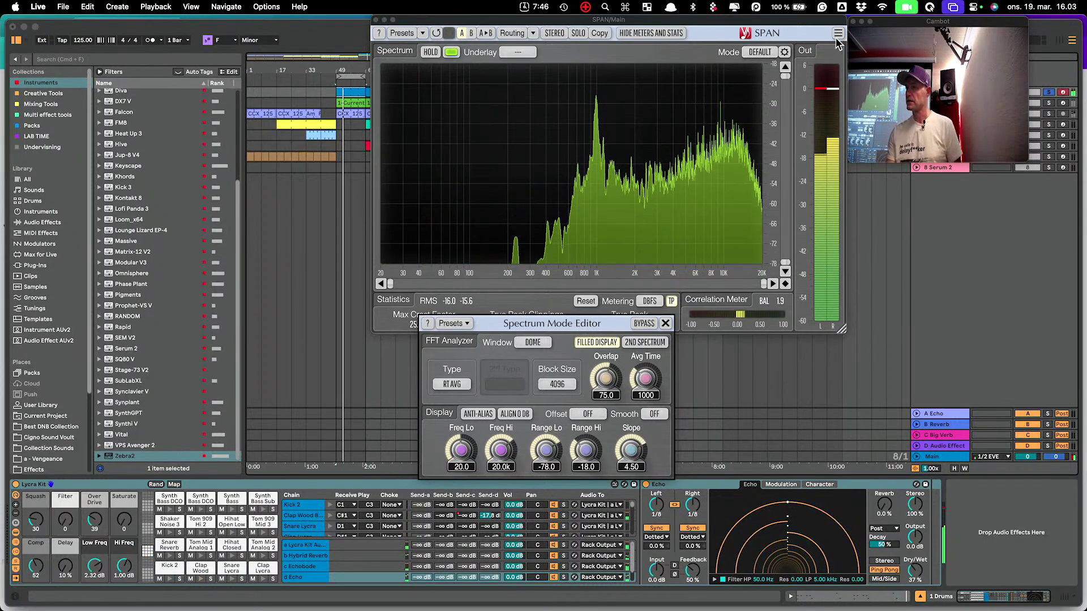
{"action": "left_click", "coordinate": [1049, 92]}
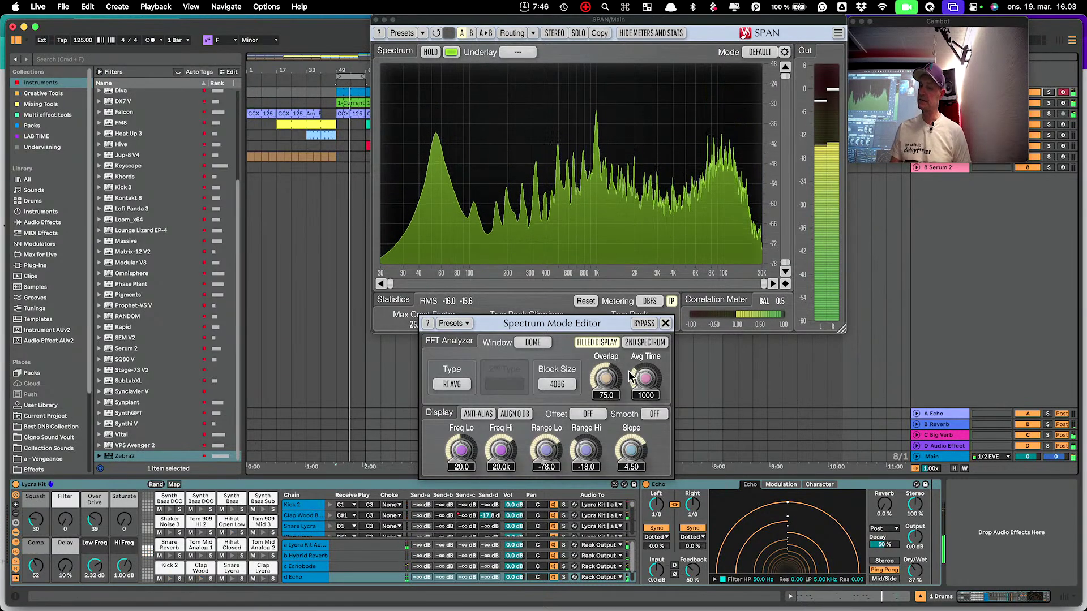
- Try an FFT block size of 2048, and set it to 8192
{"action": "left_click", "coordinate": [553, 385]}
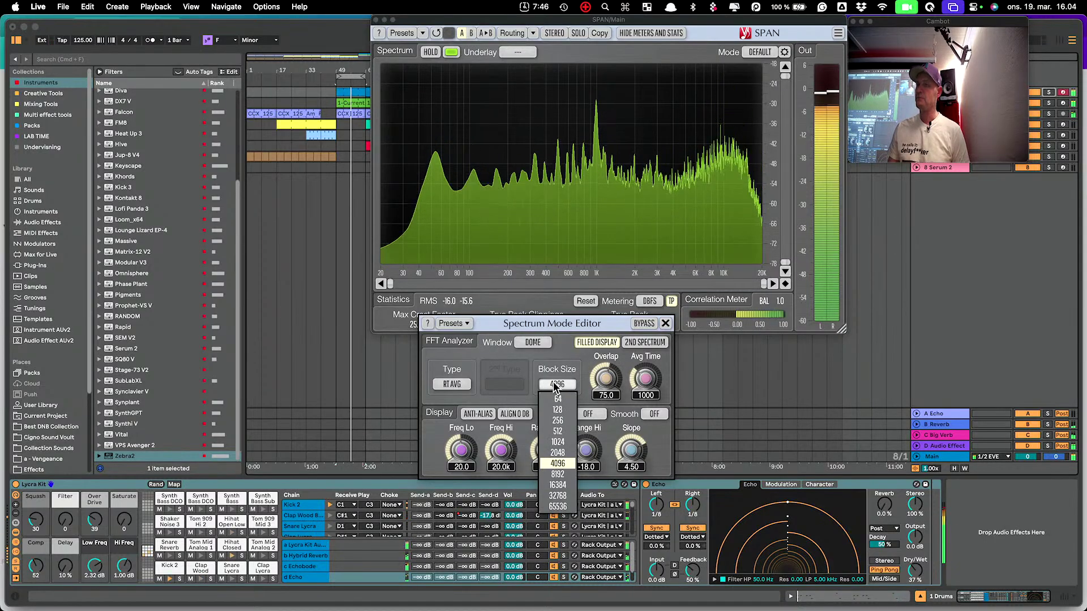
{"action": "left_click", "coordinate": [563, 453]}
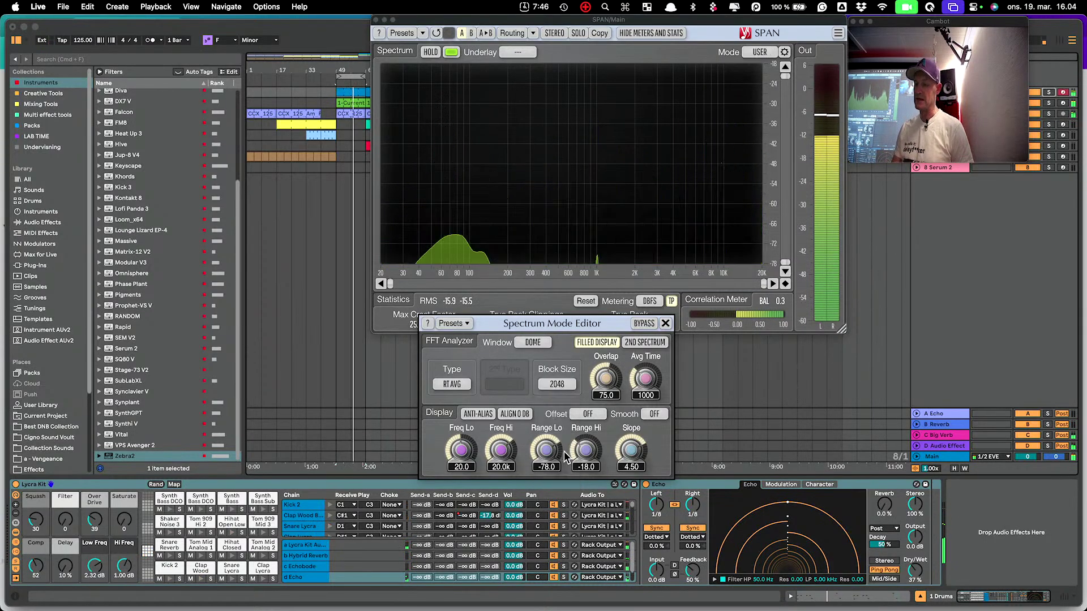
{"action": "left_click", "coordinate": [569, 386]}
{"action": "left_click", "coordinate": [563, 480]}
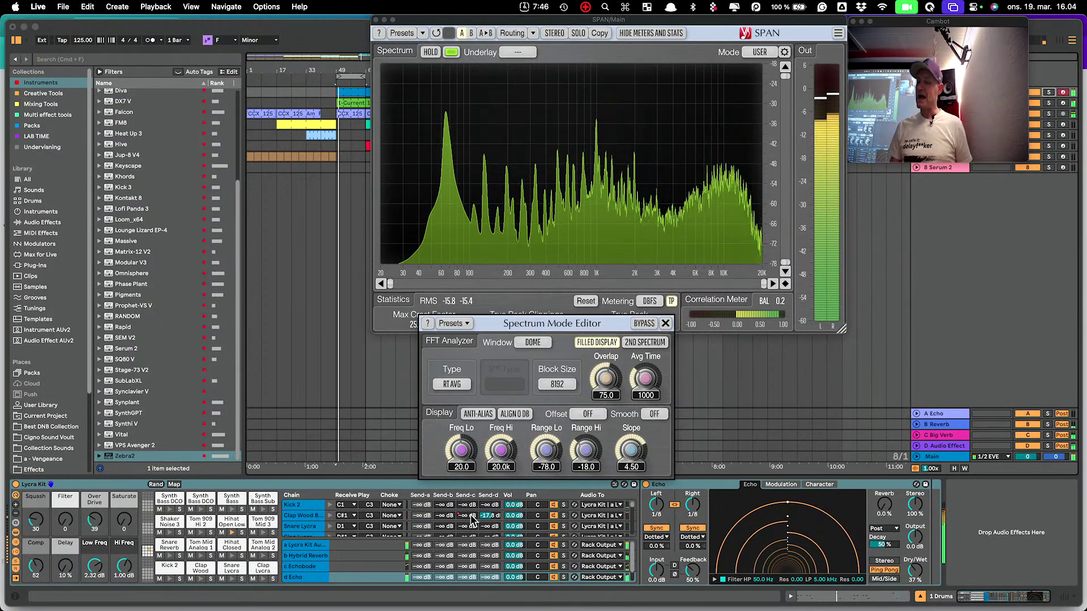
- Compare very long and very short averaging times on the spectrum, and set Avg Time to 4366
{"action": "mouse_move", "coordinate": [650, 378]}
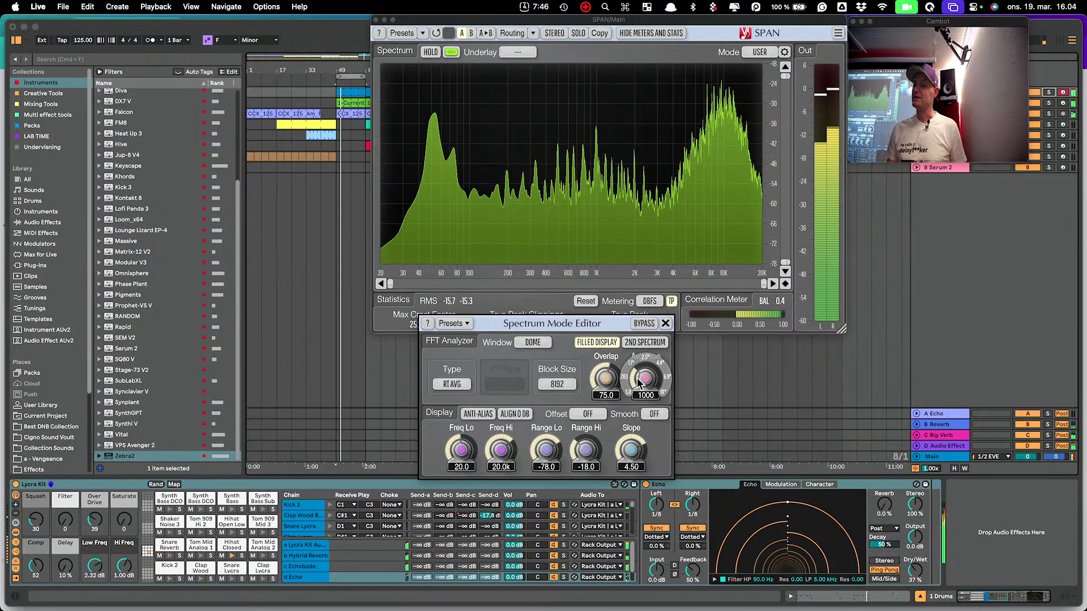
{"action": "left_click_drag", "start_coordinate": [649, 381], "coordinate": [649, 337]}
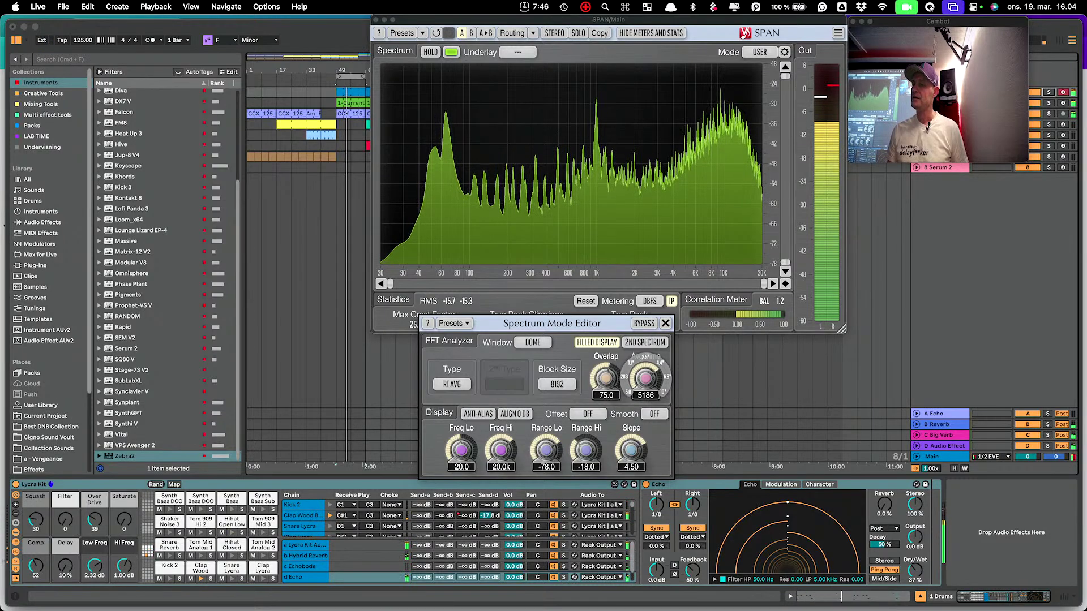
{"action": "left_click_drag", "start_coordinate": [649, 337], "coordinate": [652, 385]}
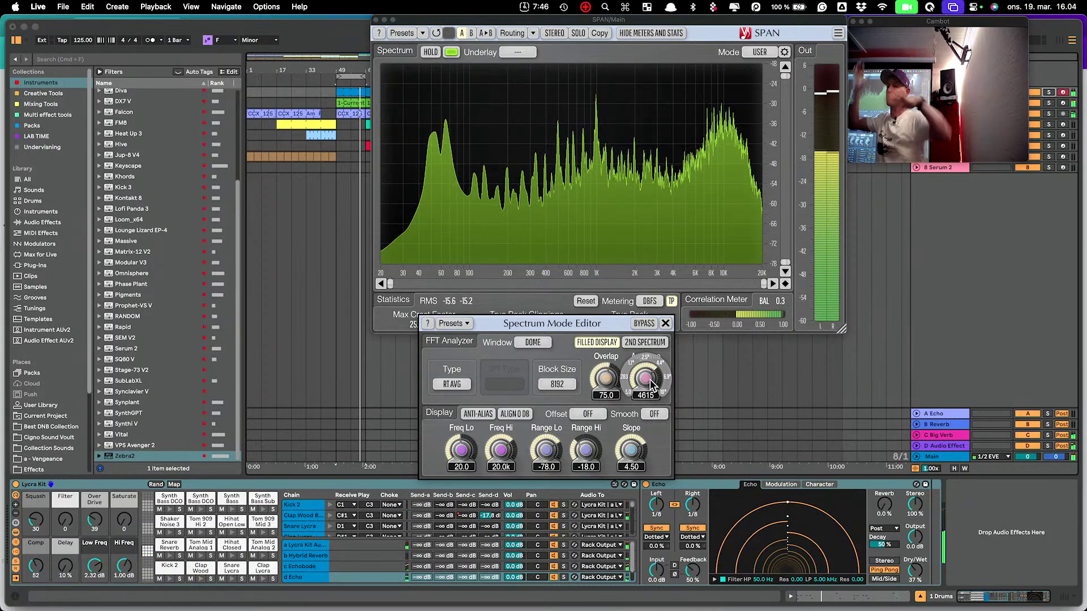
{"action": "left_click_drag", "start_coordinate": [651, 385], "coordinate": [651, 413]}
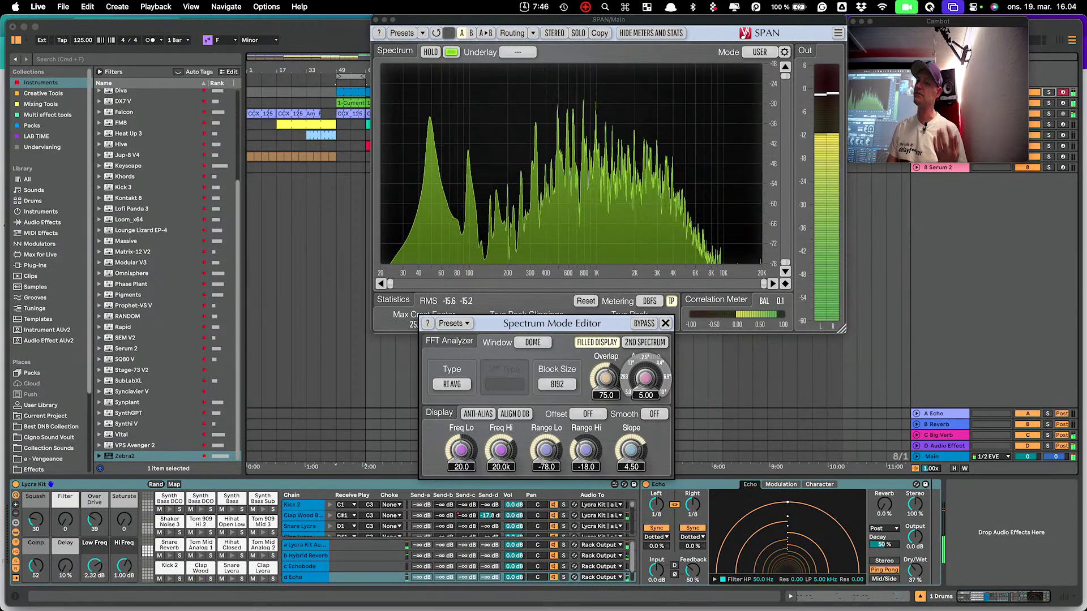
{"action": "mouse_move", "coordinate": [654, 387]}
{"action": "left_mouse_down"}
{"action": "mouse_move", "coordinate": [654, 370]}
{"action": "mouse_move", "coordinate": [654, 387]}
{"action": "left_mouse_up"}
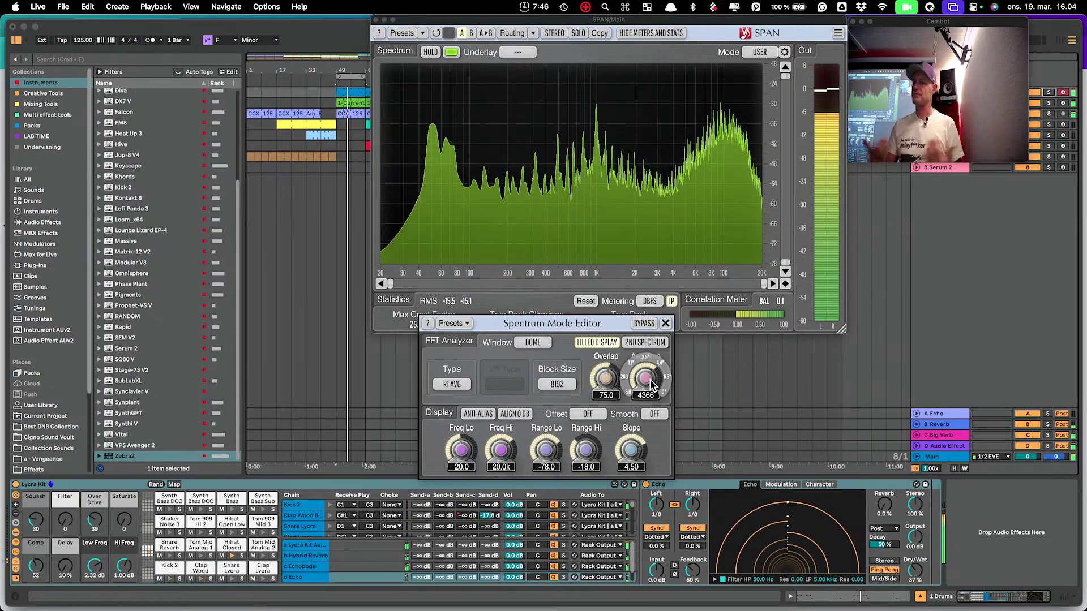
- Try 1-octave smoothing on the spectrum, and set Smooth to 1/12 octave
{"action": "left_click", "coordinate": [652, 416]}
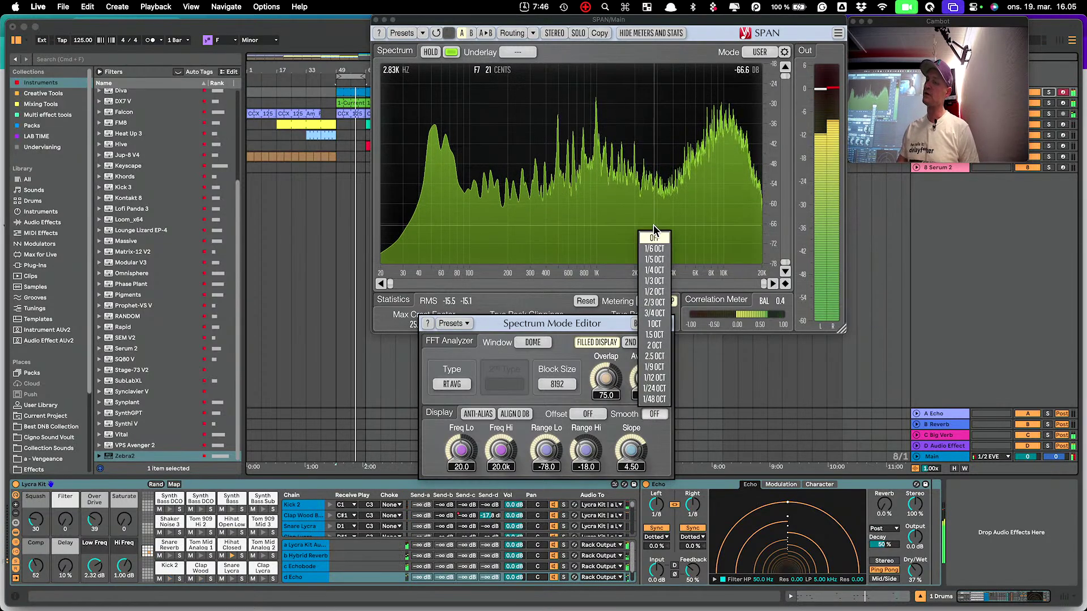
{"action": "left_click", "coordinate": [662, 325]}
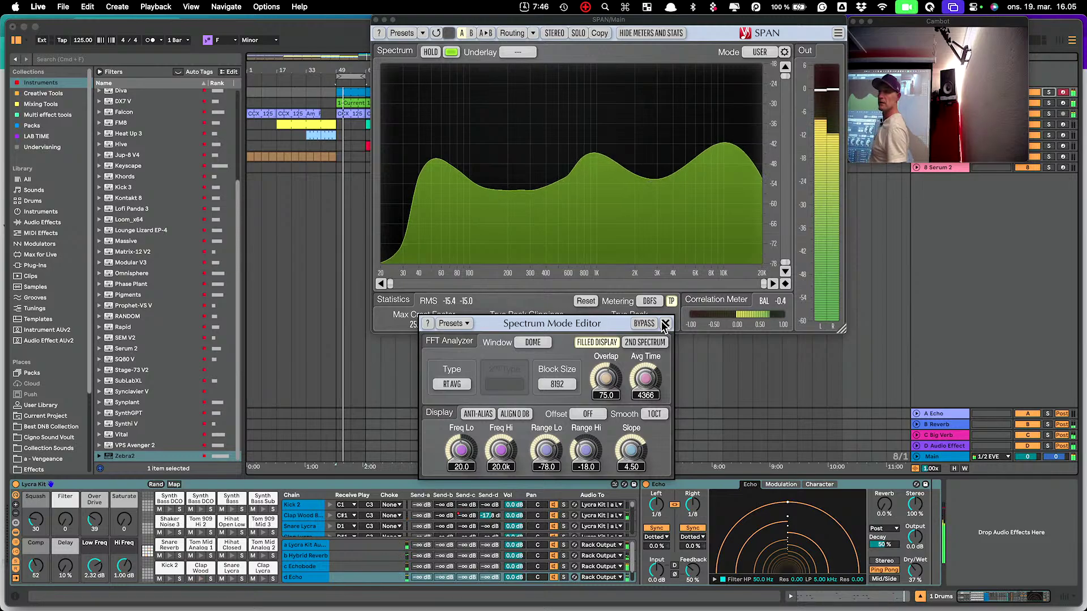
{"action": "left_click", "coordinate": [655, 415]}
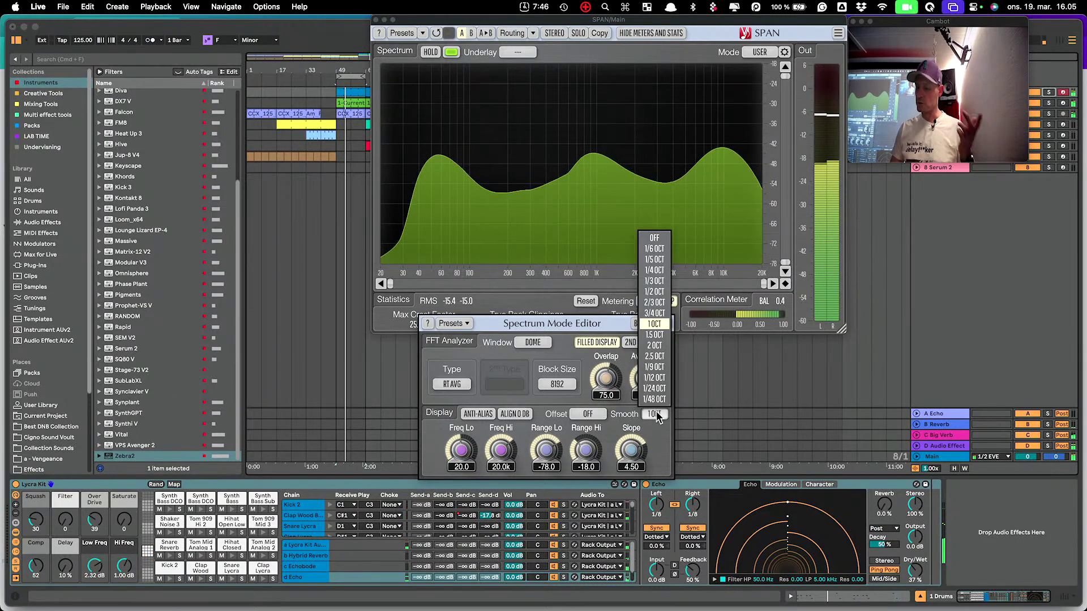
{"action": "left_click", "coordinate": [660, 377]}
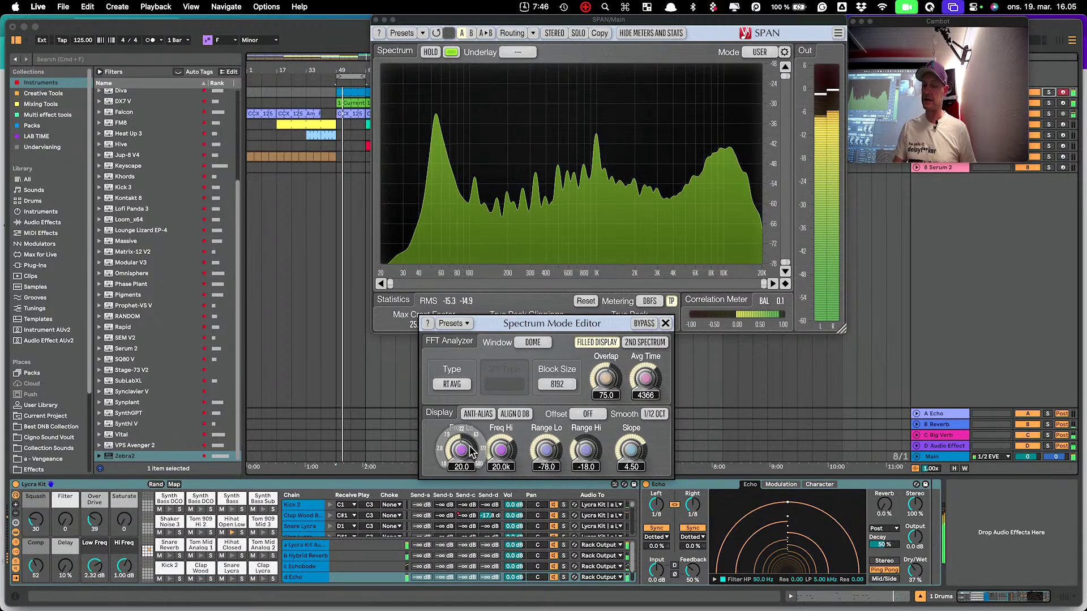
- Try widening the displayed frequency range with Freq Lo at 5.6 and Freq Hi at 32.4k
{"action": "left_click_drag", "start_coordinate": [460, 450], "coordinate": [460, 467]}
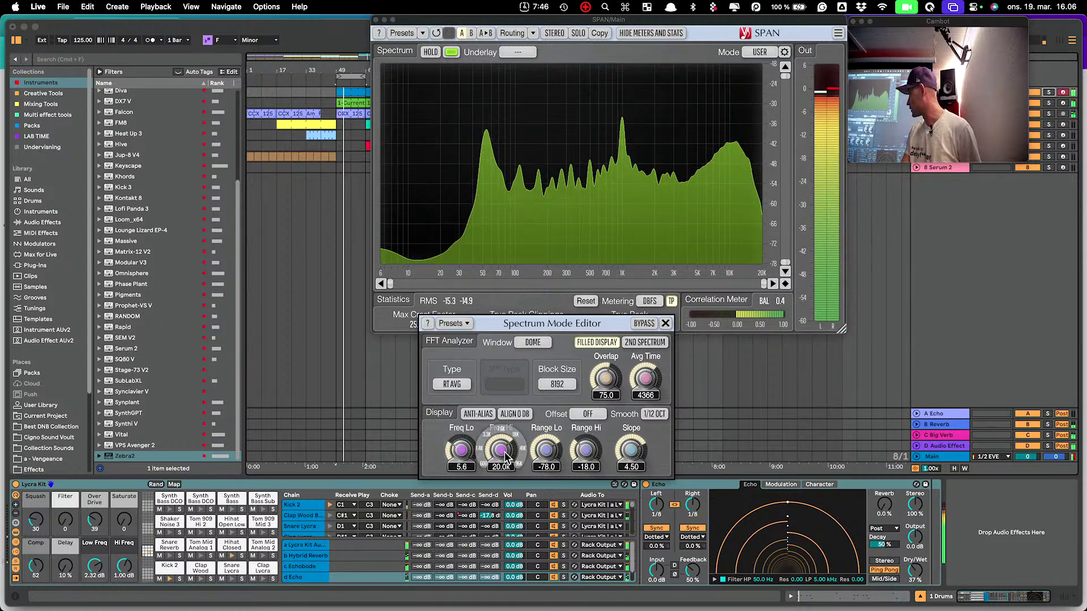
{"action": "left_click_drag", "start_coordinate": [500, 450], "coordinate": [501, 431]}
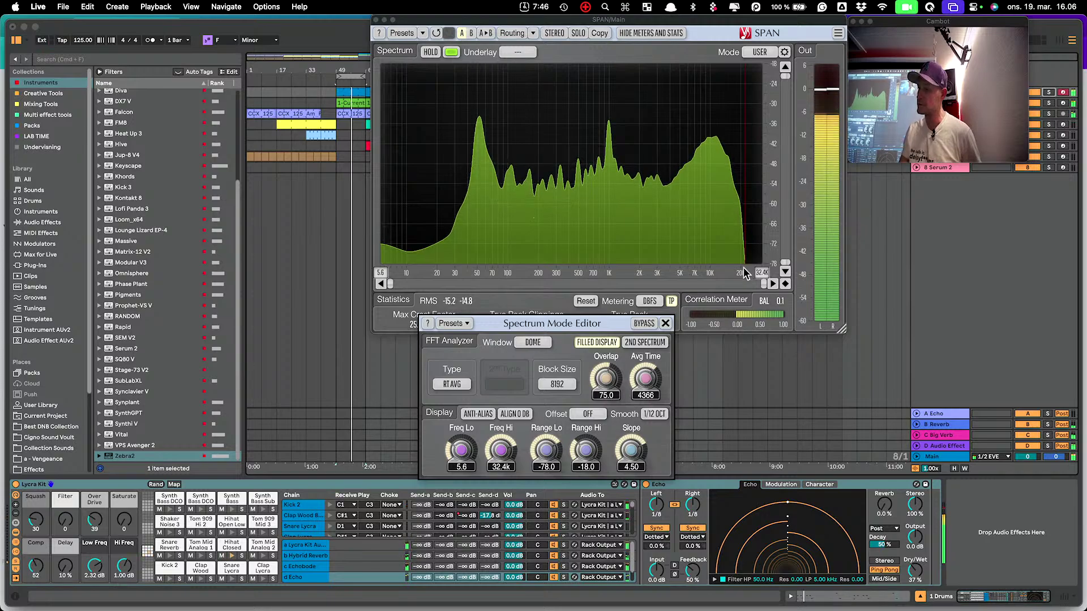
{"action": "mouse_move", "coordinate": [501, 452]}
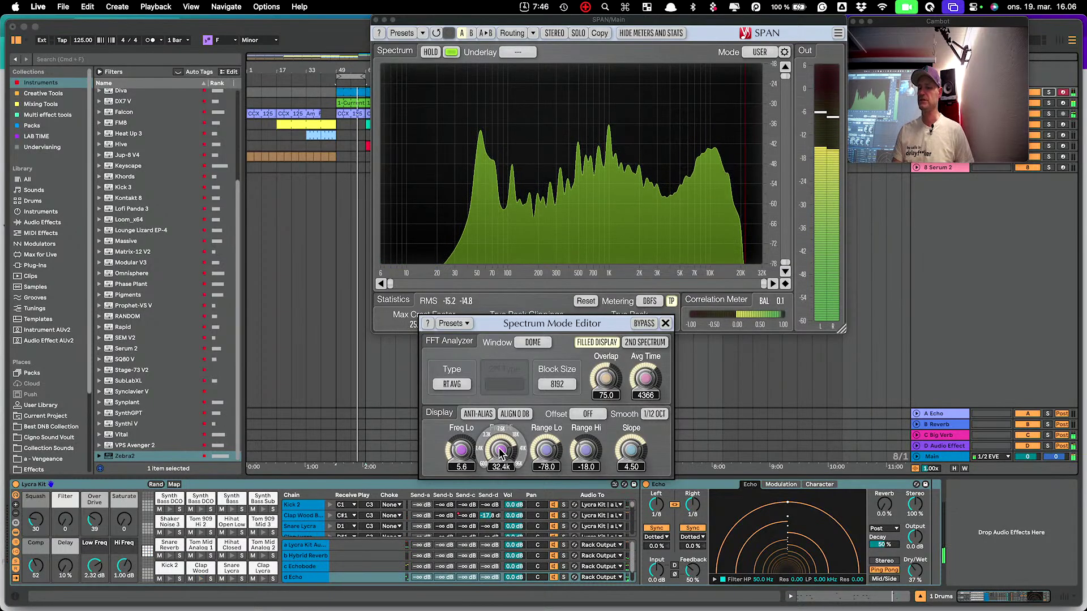
- Try a level range with Range Lo at -111.1 and Range Hi at -11.8, and test the spectrum slope
{"action": "mouse_move", "coordinate": [553, 450]}
{"action": "left_click_drag", "start_coordinate": [553, 450], "coordinate": [552, 437]}
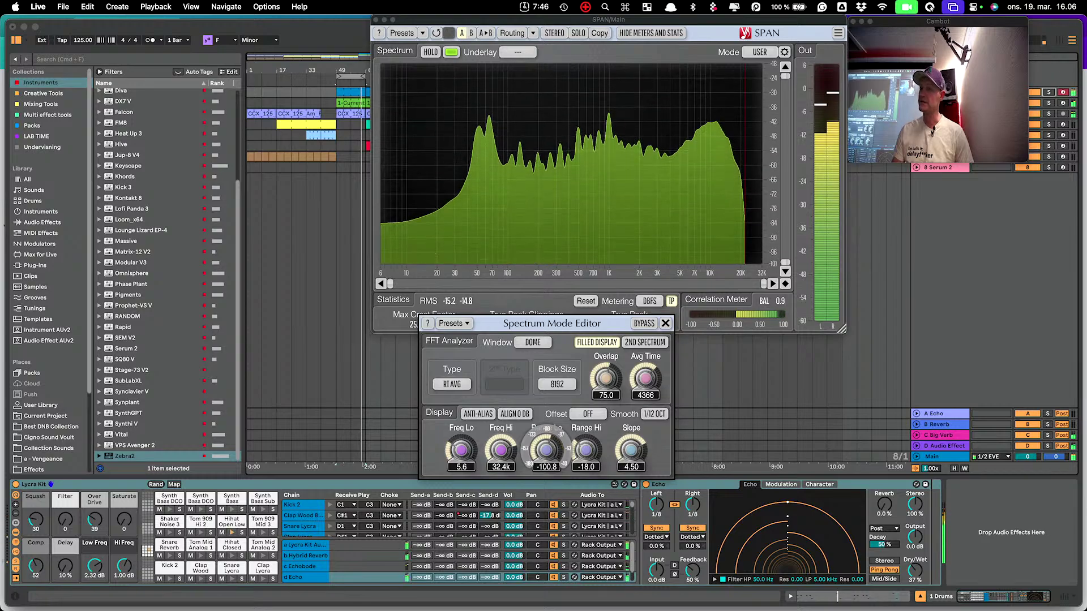
{"action": "left_click_drag", "start_coordinate": [553, 437], "coordinate": [552, 510]}
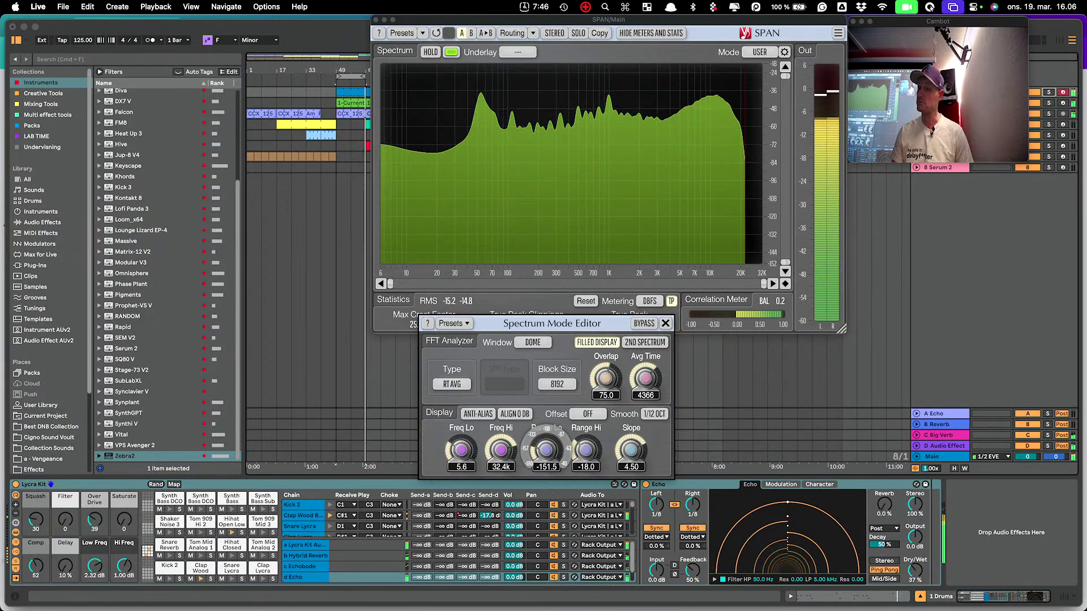
{"action": "left_click_drag", "start_coordinate": [552, 510], "coordinate": [586, 445]}
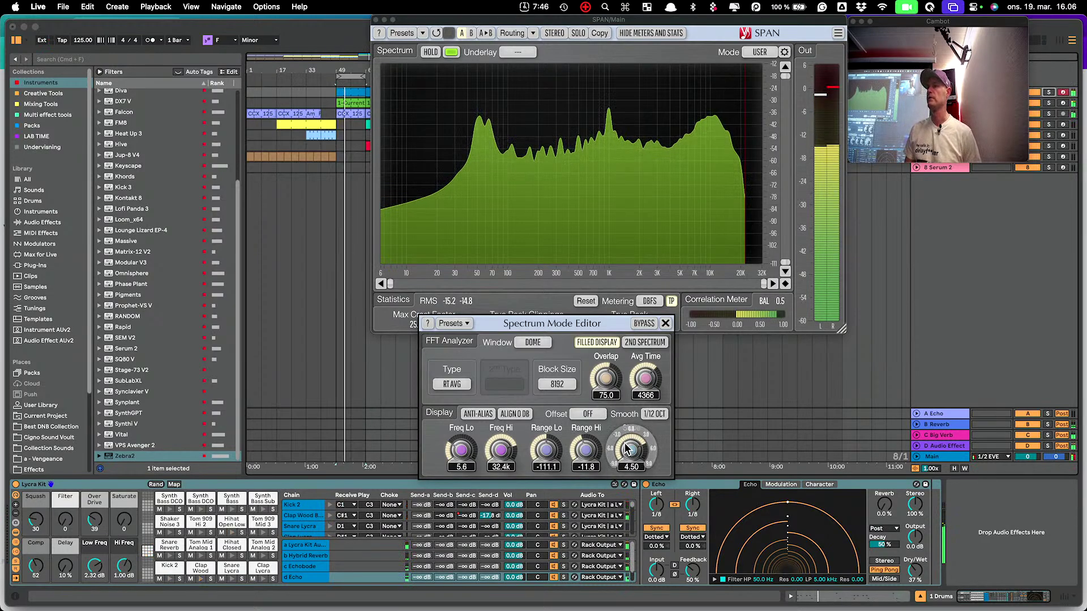
{"action": "left_click_drag", "start_coordinate": [624, 450], "coordinate": [625, 433]}
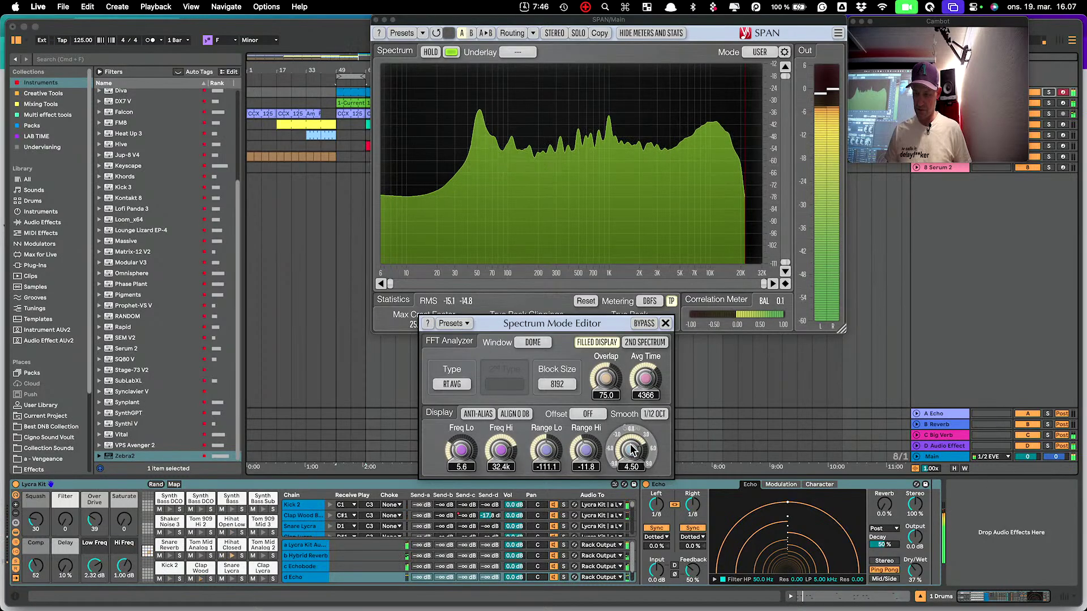
- Restore the display to 20.0 to 20.0k in frequency and -78.0 to -18.0 in range, and set Slope to 4.55
{"action": "scroll", "coordinate": [589, 453], "scroll_direction": "down", "scroll_amount": 5}
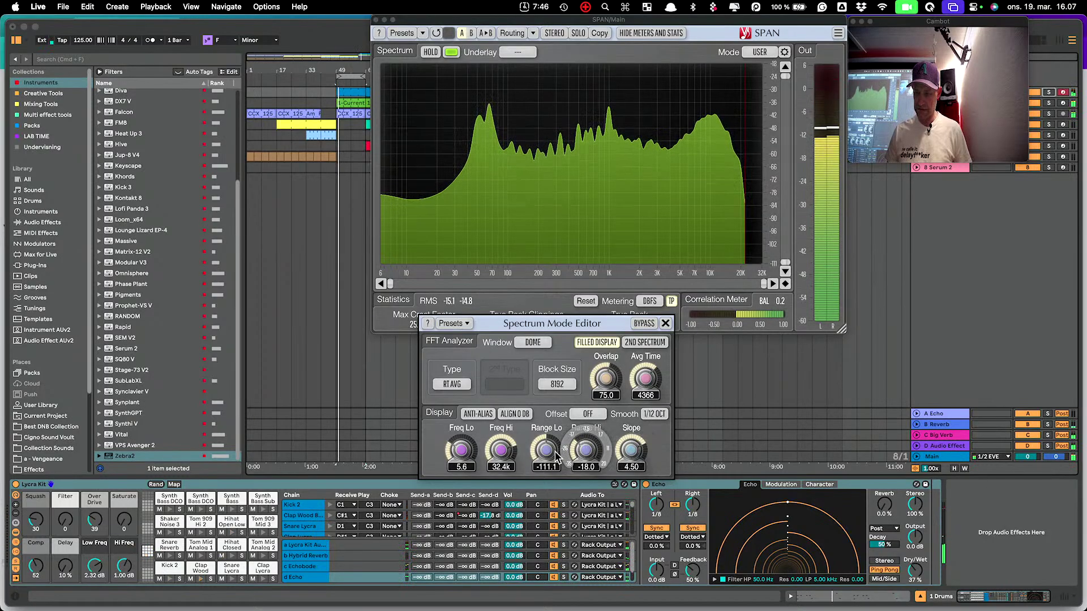
{"action": "scroll", "coordinate": [546, 453], "scroll_direction": "up", "scroll_amount": 5}
{"action": "scroll", "coordinate": [501, 452], "scroll_direction": "down", "scroll_amount": 5}
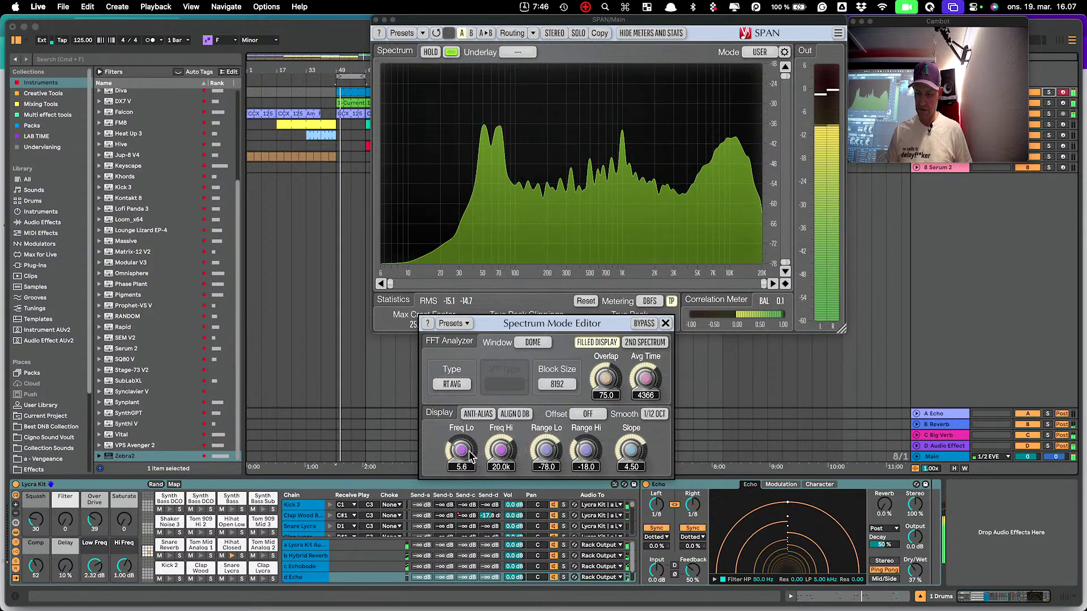
{"action": "scroll", "coordinate": [461, 451], "scroll_direction": "up", "scroll_amount": 5}
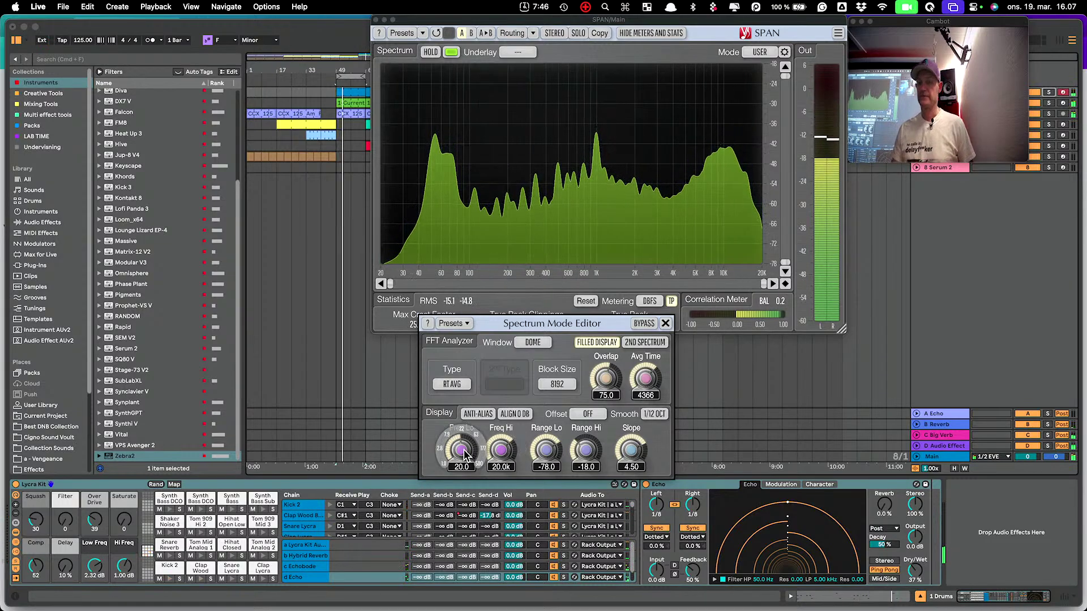
{"action": "scroll", "coordinate": [630, 451], "scroll_direction": "up", "scroll_amount": 1}
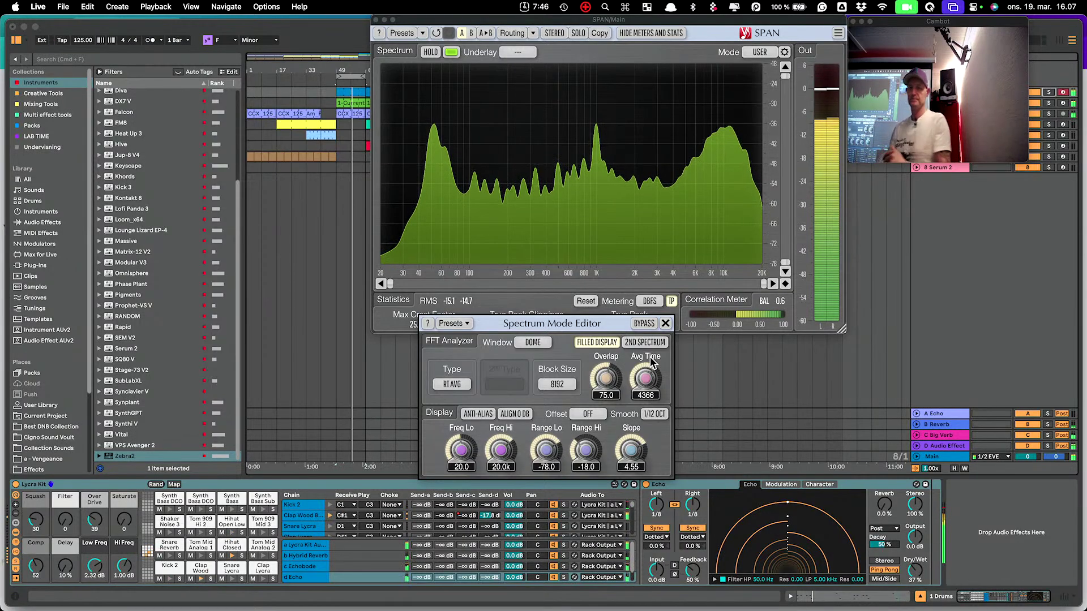
- Change the spectrum's display colour from green to light purple
{"action": "left_click", "coordinate": [447, 52]}
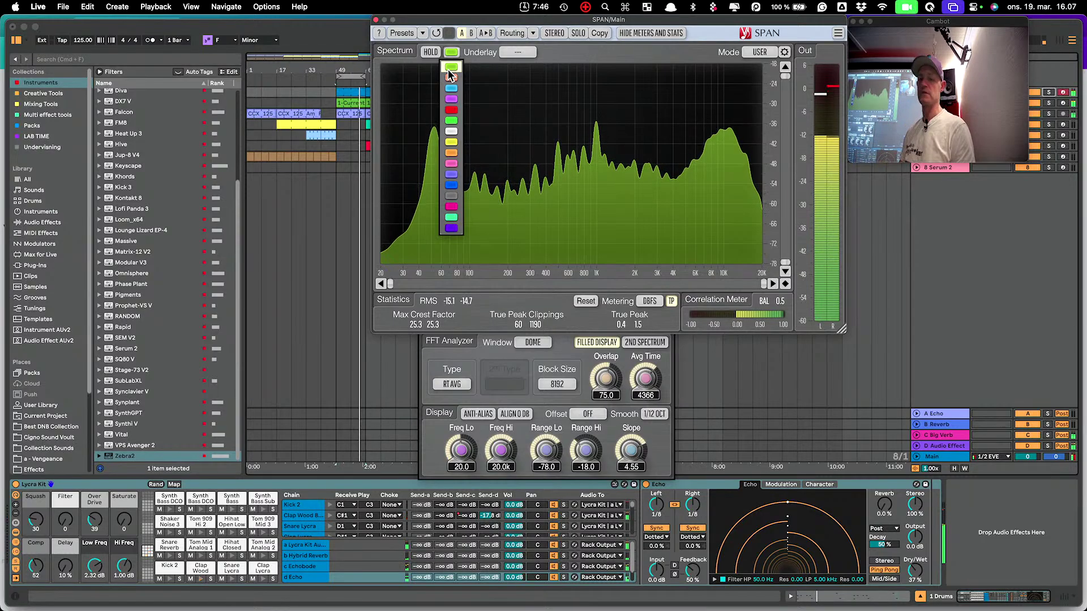
{"action": "left_click", "coordinate": [453, 176]}
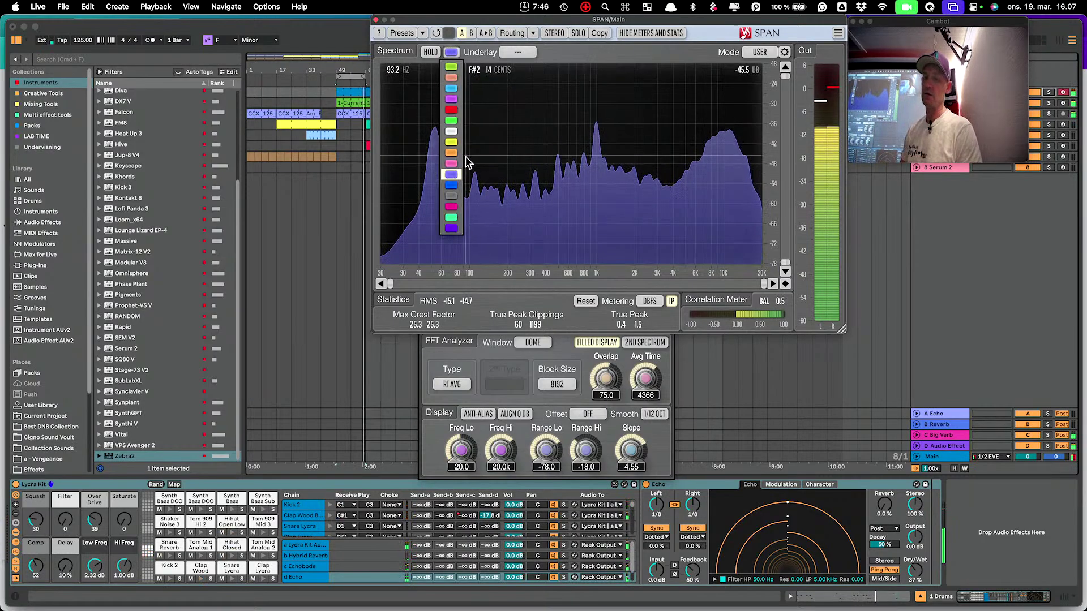
- Try blue as the spectrum's display colour, and set the colour to mint green
{"action": "left_click", "coordinate": [451, 185]}
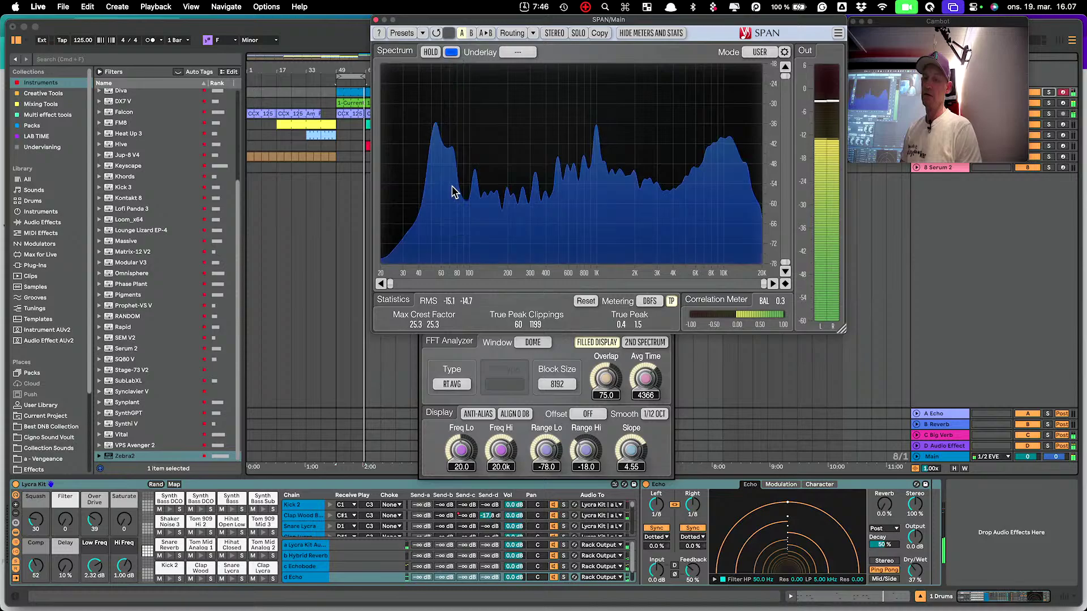
{"action": "left_click", "coordinate": [451, 52]}
{"action": "left_click", "coordinate": [453, 217]}
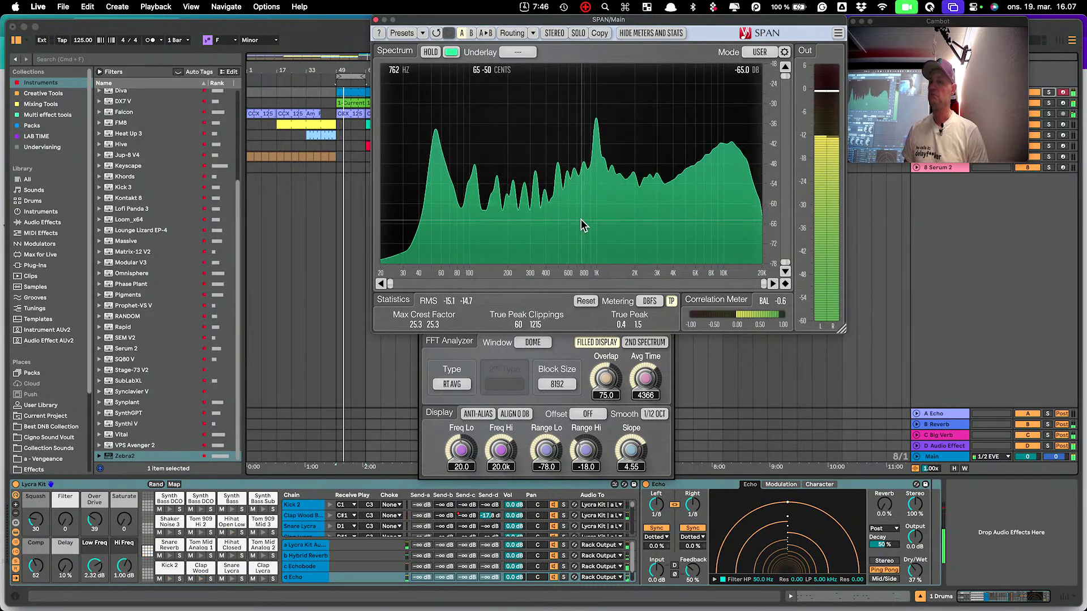
- Hide SPAN's meters and statistics, and show them again
{"action": "left_click", "coordinate": [641, 31]}
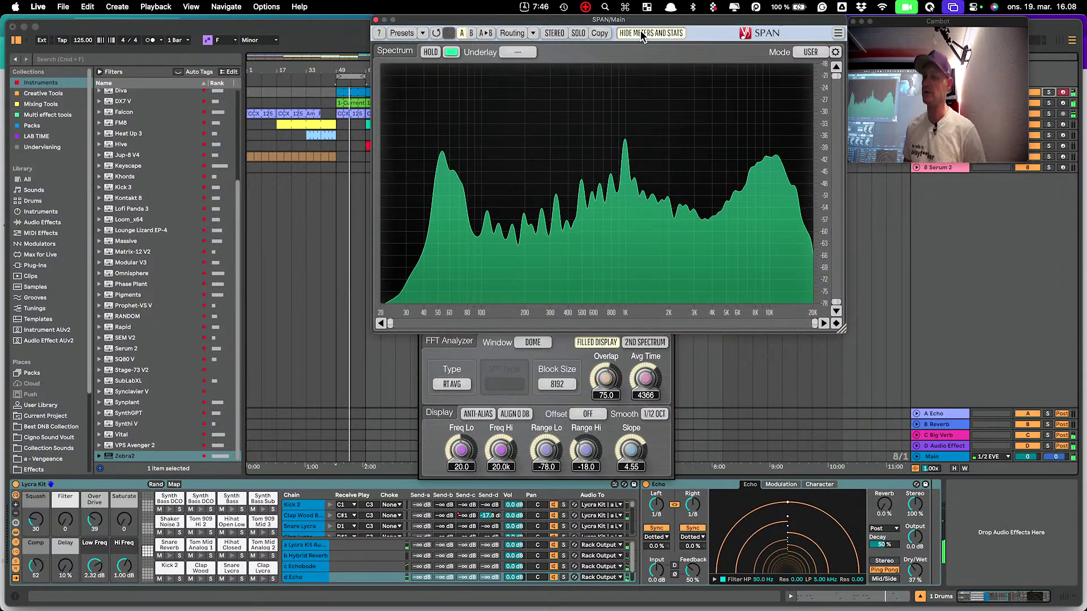
{"action": "left_click", "coordinate": [641, 31]}
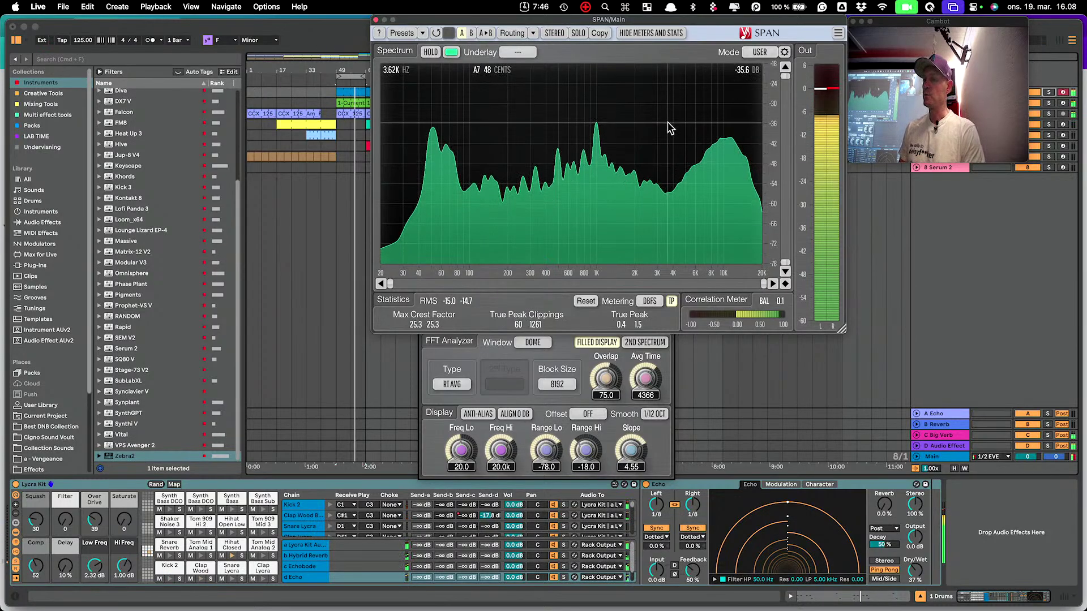
- View the available underlay groups and the channel routing settings, and close the routing window
{"action": "left_click", "coordinate": [518, 51]}
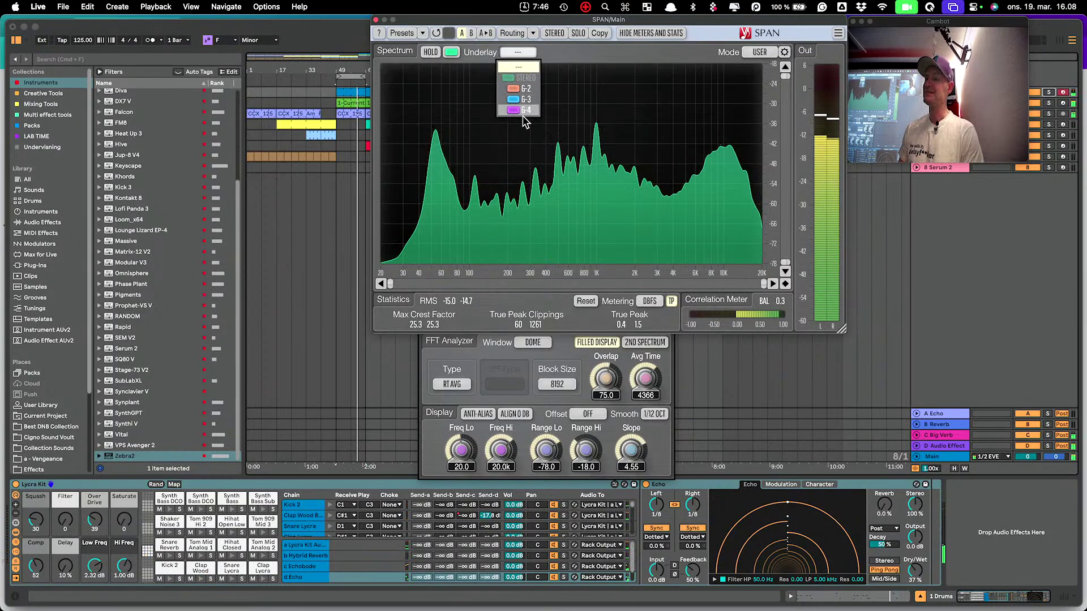
{"action": "left_click", "coordinate": [512, 33]}
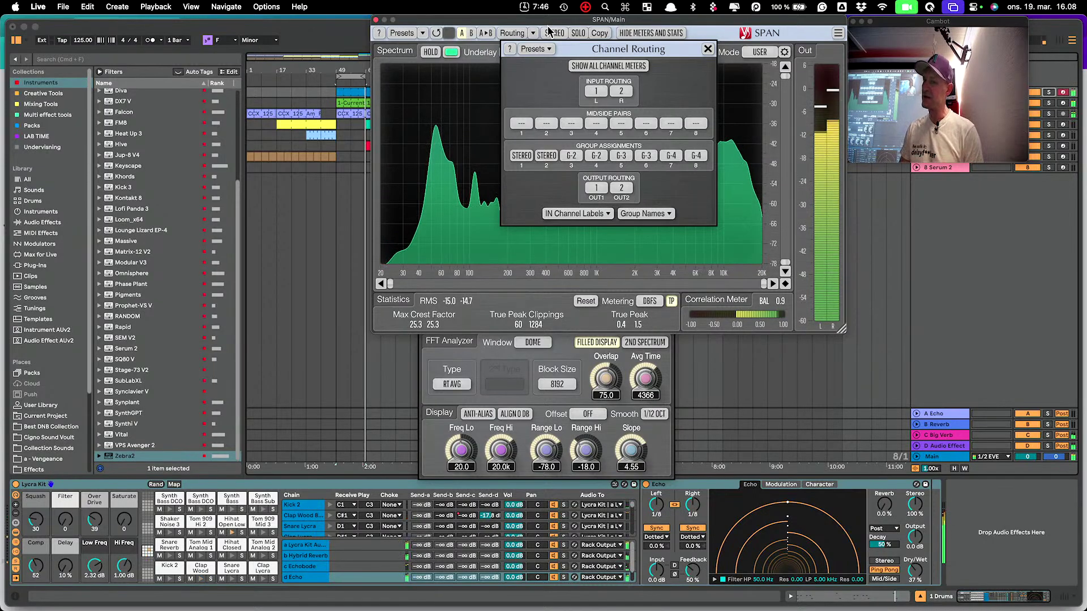
{"action": "left_click", "coordinate": [522, 34]}
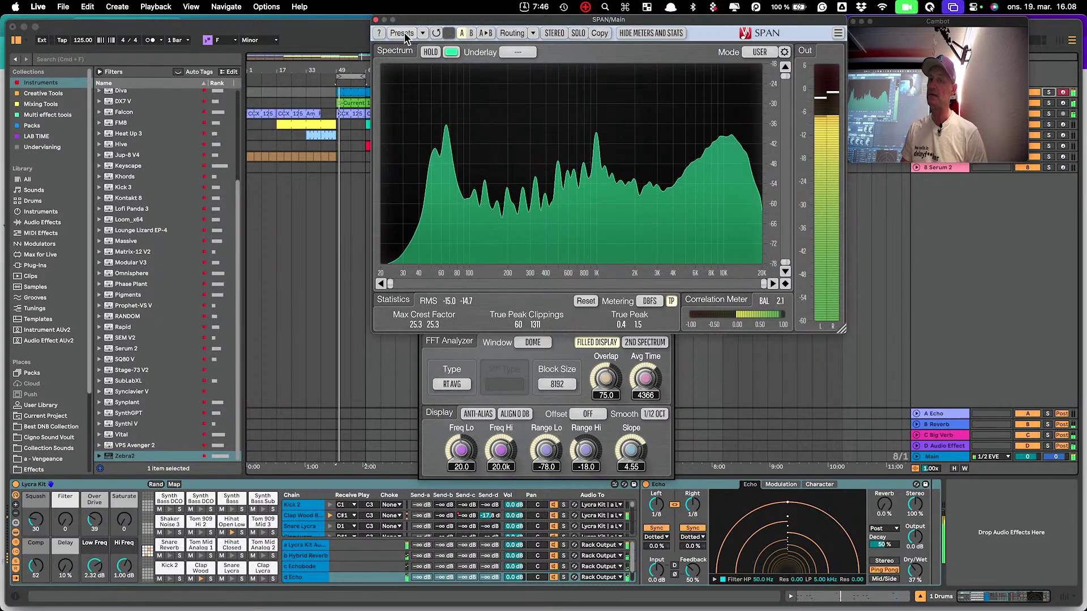
- Set SPAN's routing to Mid-Side Linked and show the Side channel as the spectrum underlay
{"action": "left_click", "coordinate": [532, 35]}
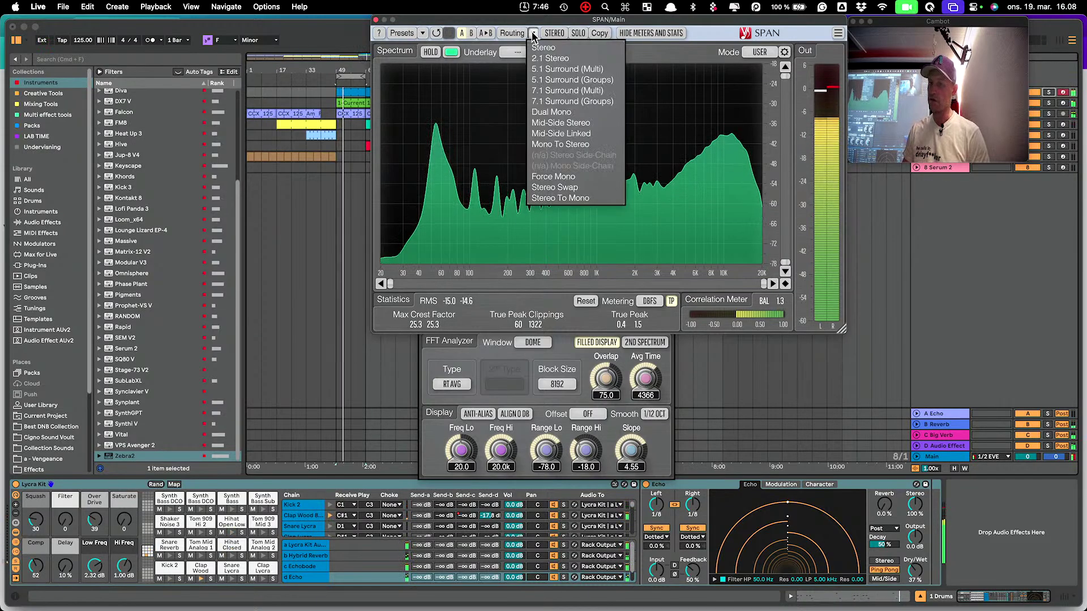
{"action": "left_click", "coordinate": [588, 134]}
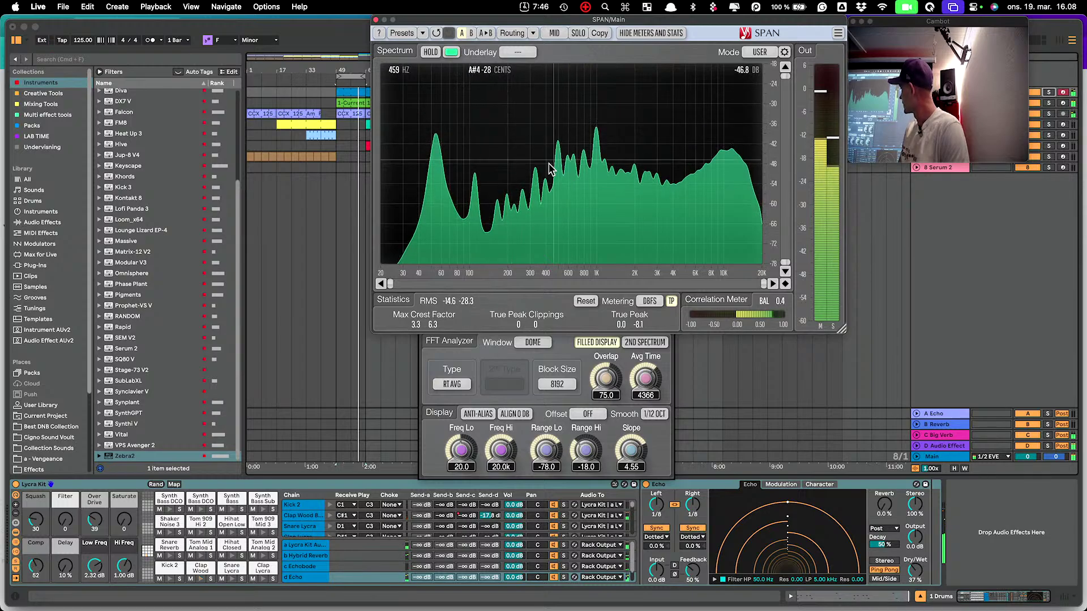
{"action": "left_click", "coordinate": [520, 53]}
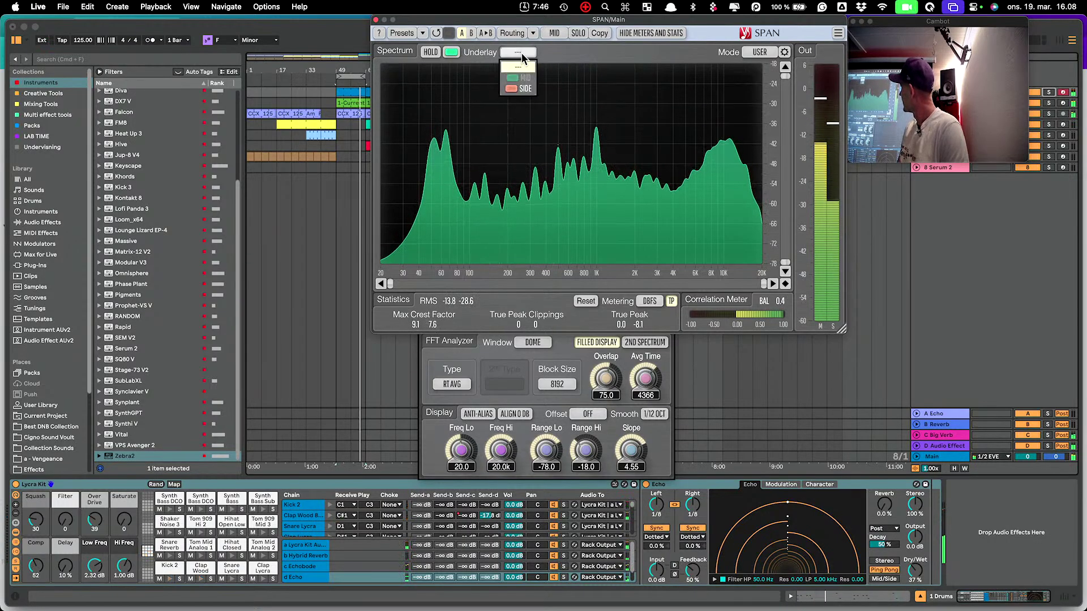
{"action": "left_click", "coordinate": [523, 88]}
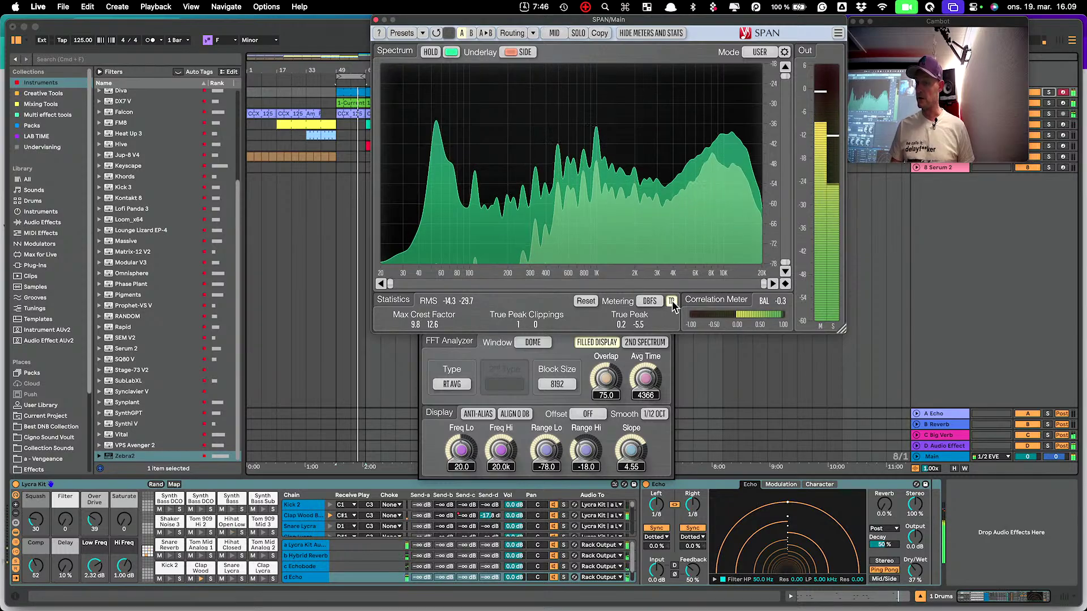
- Turn off the filled spectrum display and close the Spectrum Mode Editor
{"action": "left_click", "coordinate": [597, 342]}
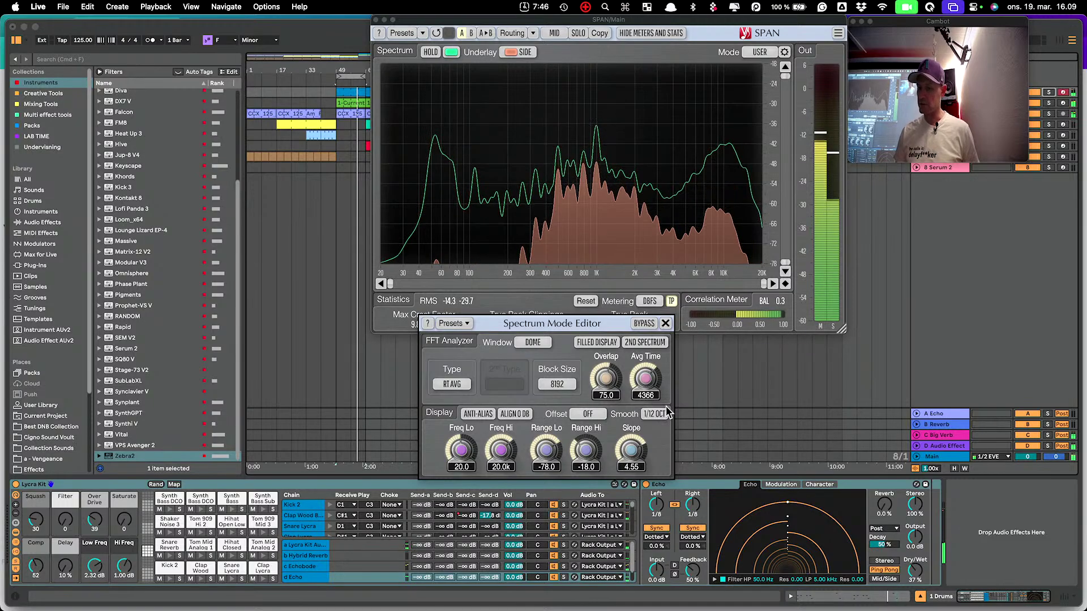
{"action": "left_click", "coordinate": [665, 323]}
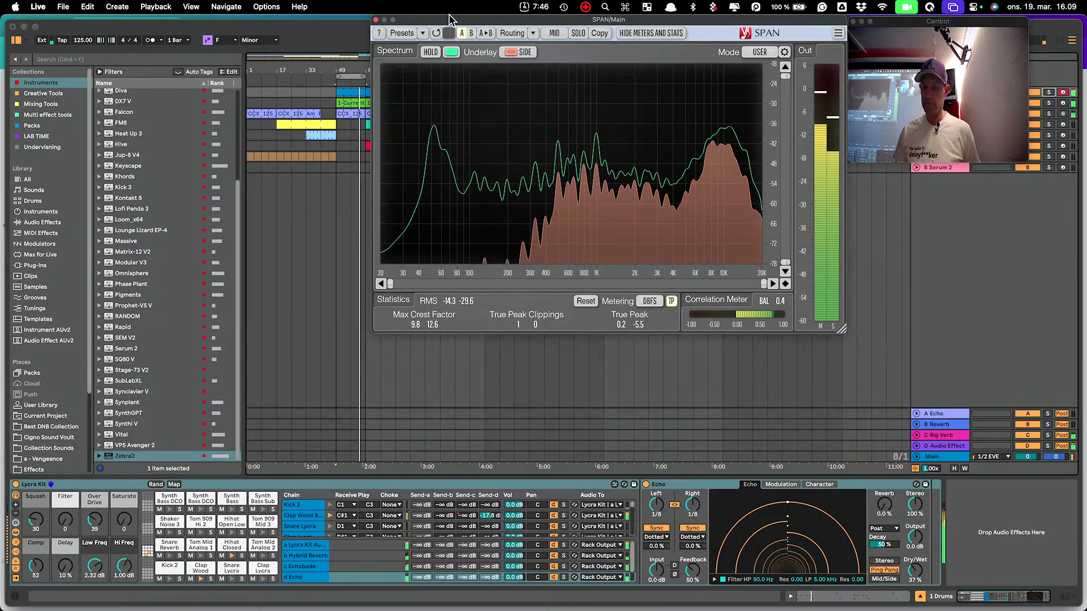
- Activate the Sides in focus preset from the Cigno Sound bank and close the Preset Manager
{"action": "left_click", "coordinate": [402, 33]}
{"action": "left_click", "coordinate": [578, 104]}
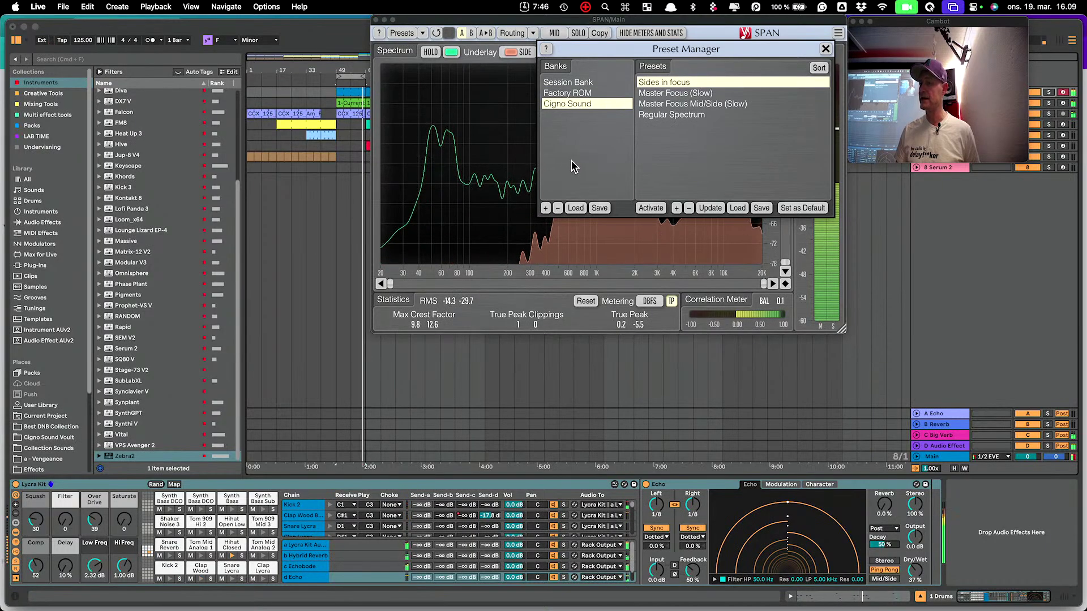
{"action": "left_click", "coordinate": [678, 94]}
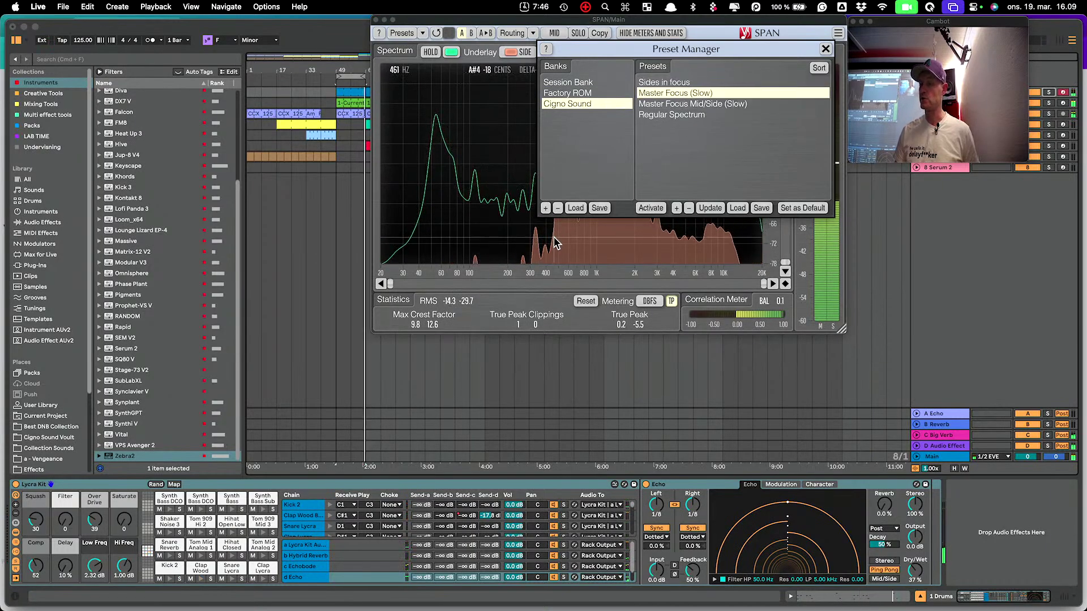
{"action": "left_click", "coordinate": [666, 84]}
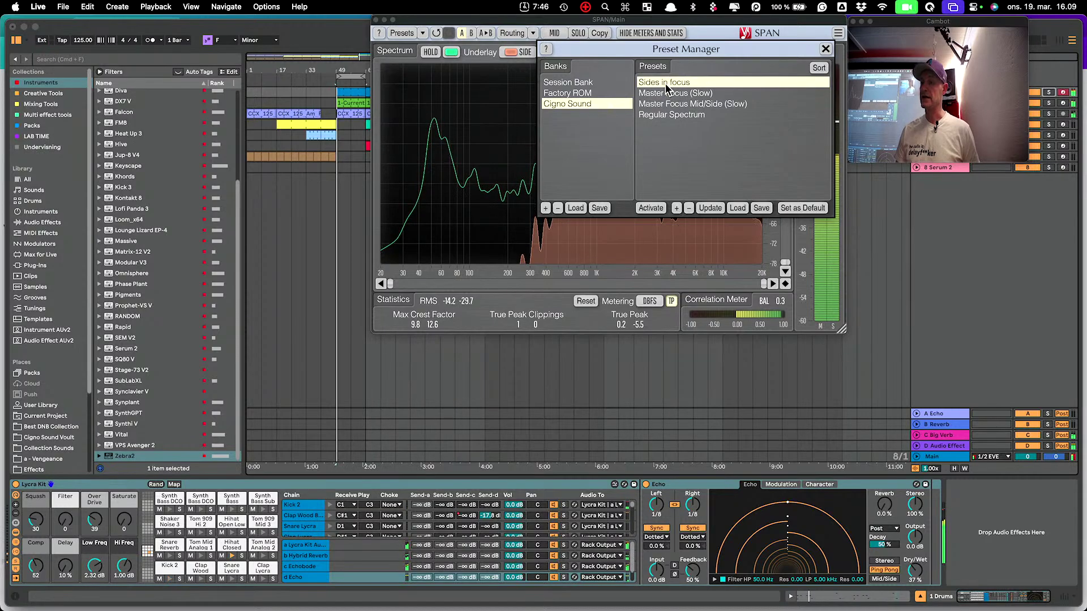
{"action": "left_click", "coordinate": [651, 206]}
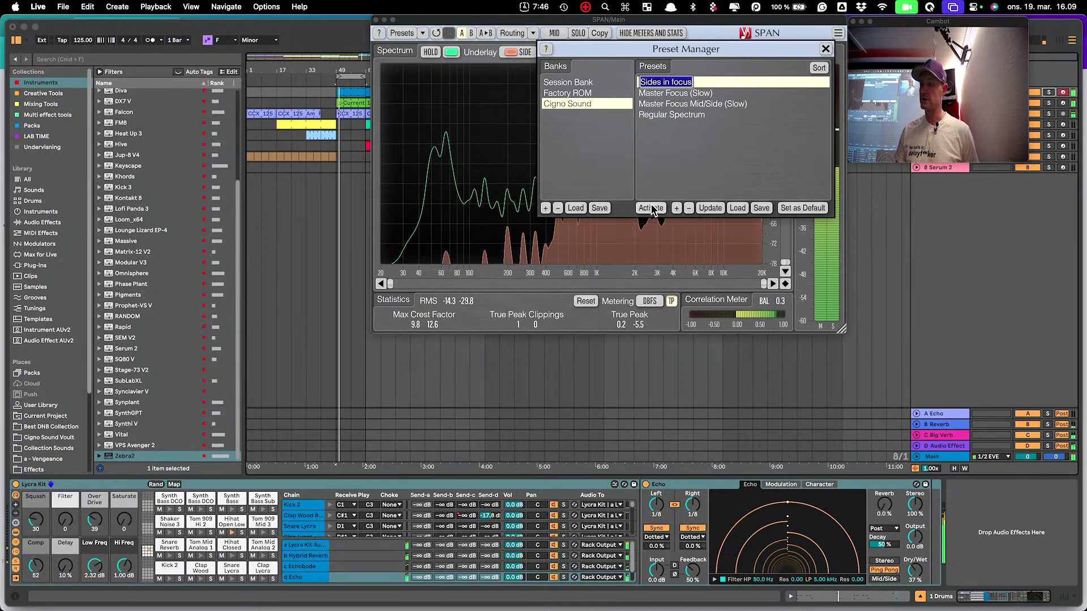
{"action": "left_click", "coordinate": [408, 244]}
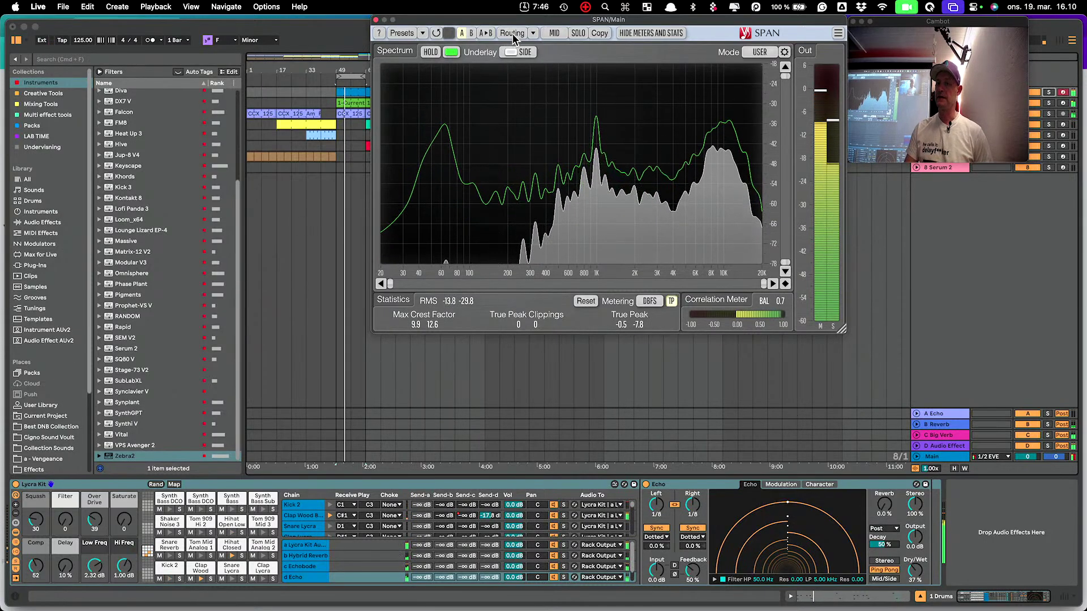
- Load the Cigno Sound presets Master Focus (Slow) and Master Focus Mid/Side (Slow) in turn to compare their displays
{"action": "left_click", "coordinate": [422, 33]}
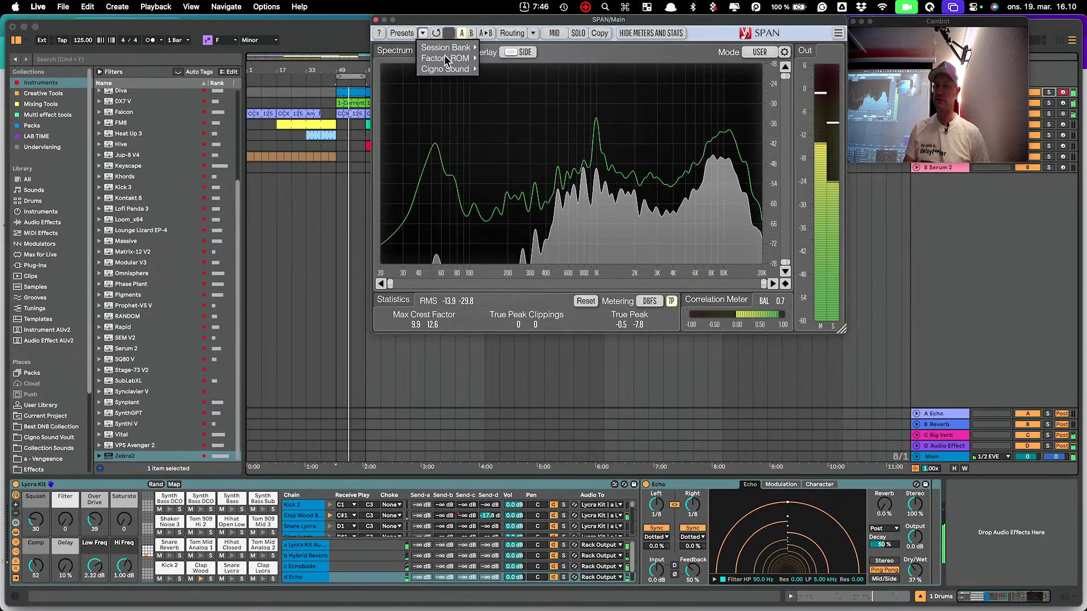
{"action": "mouse_move", "coordinate": [448, 68]}
{"action": "left_click", "coordinate": [522, 80]}
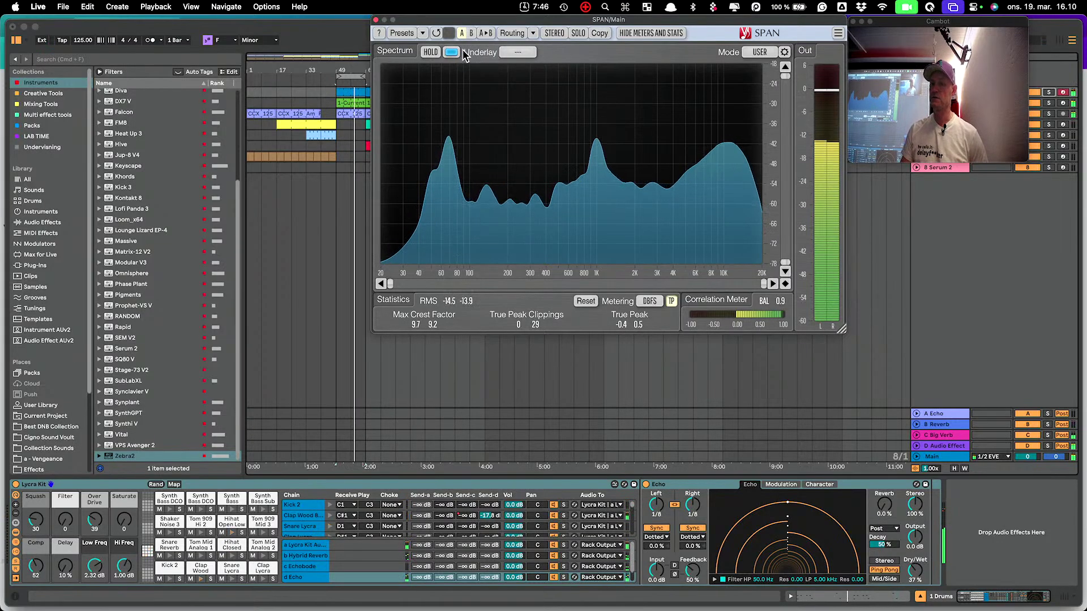
{"action": "left_click", "coordinate": [423, 33]}
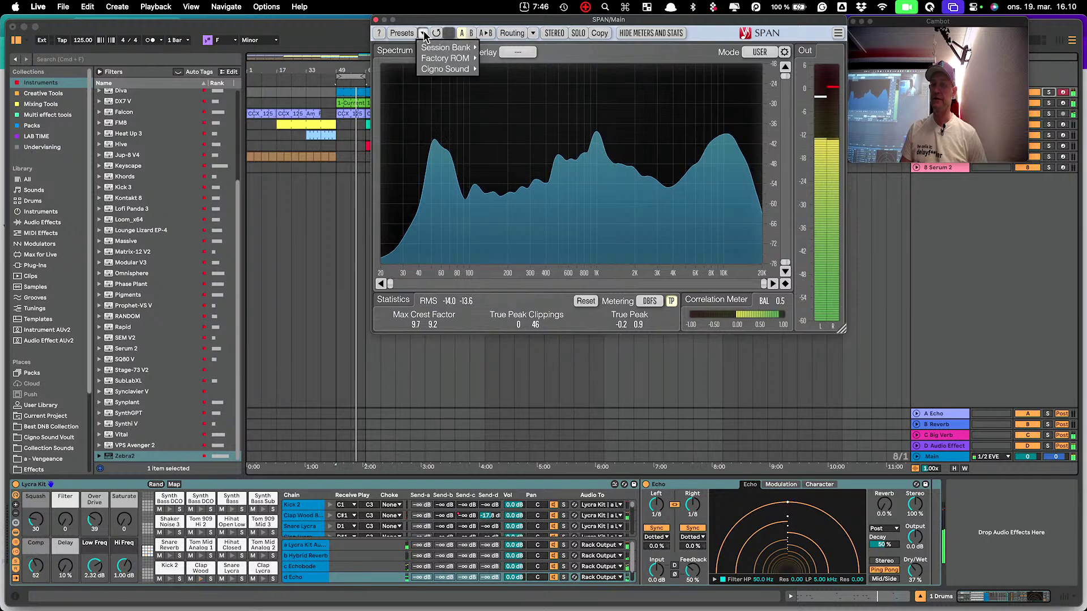
{"action": "mouse_move", "coordinate": [459, 61]}
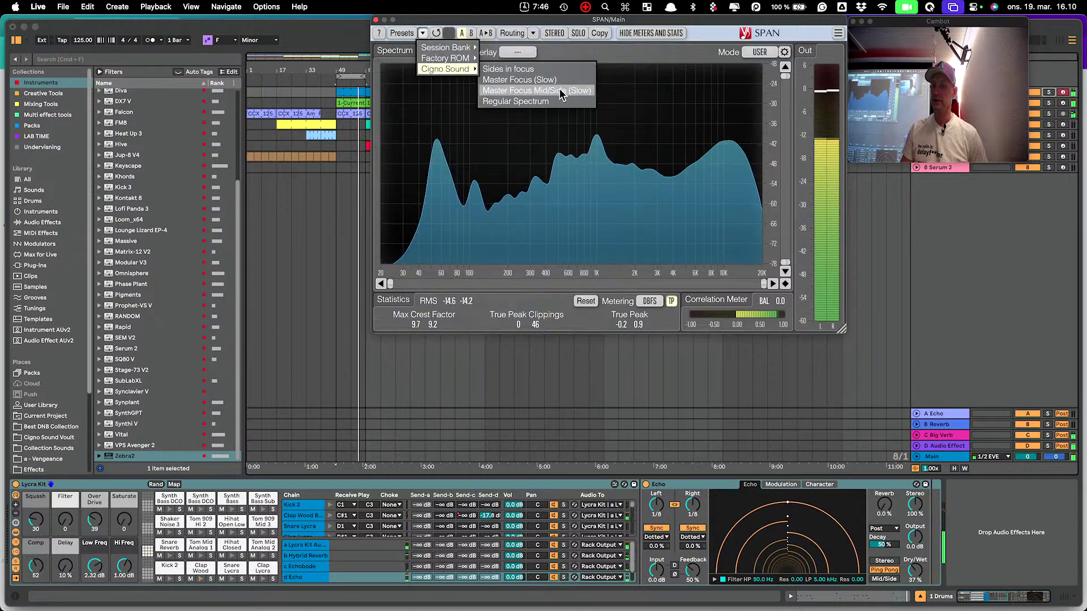
{"action": "left_click", "coordinate": [564, 92]}
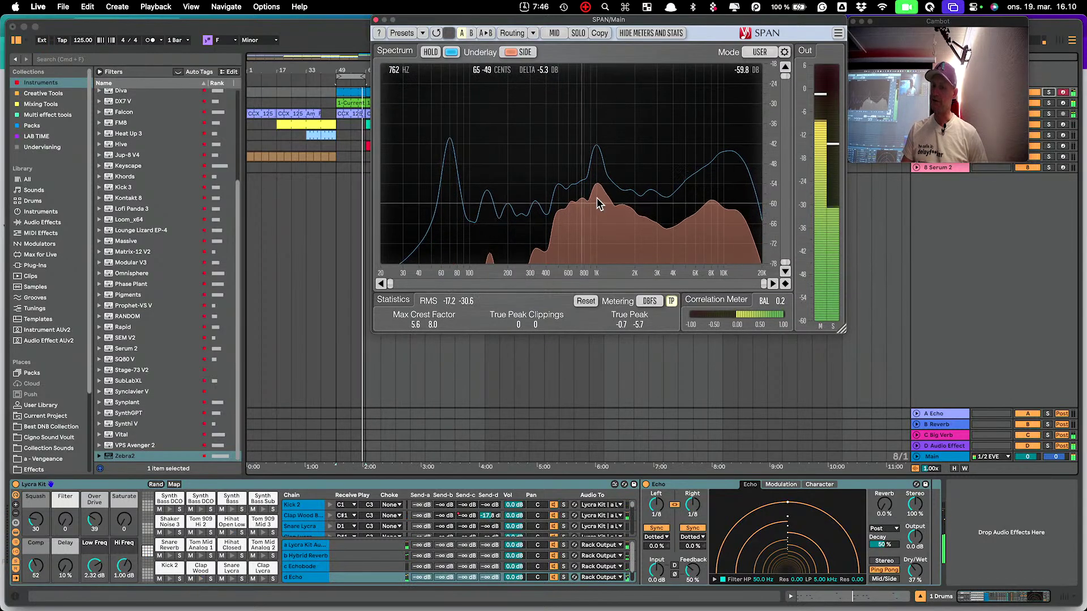
- Load the Regular Spectrum preset from the Cigno Sound bank
{"action": "left_click", "coordinate": [422, 34]}
{"action": "mouse_move", "coordinate": [447, 70]}
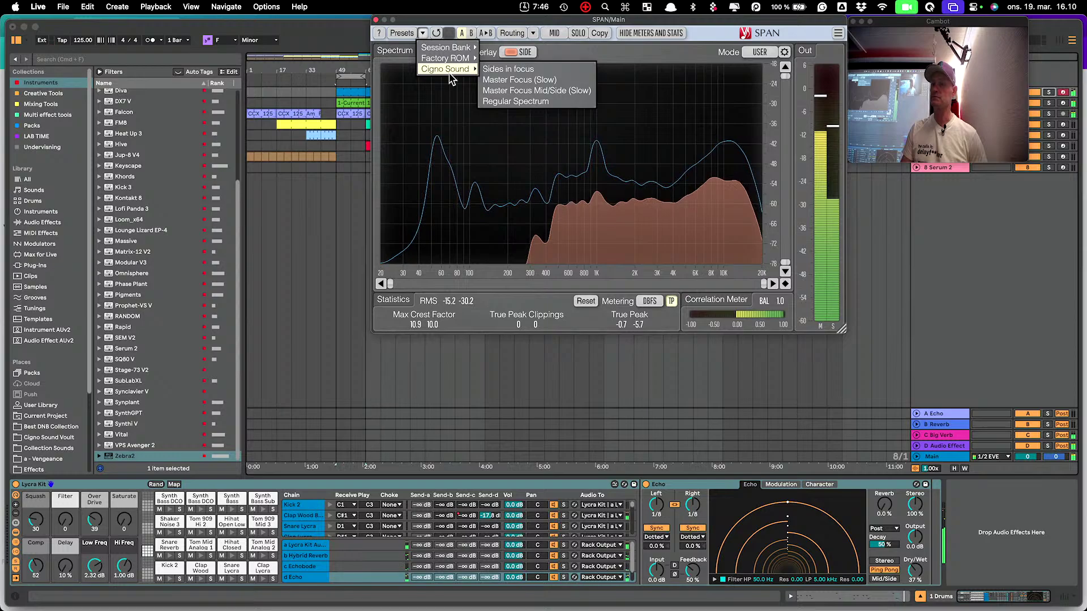
{"action": "left_click", "coordinate": [534, 102]}
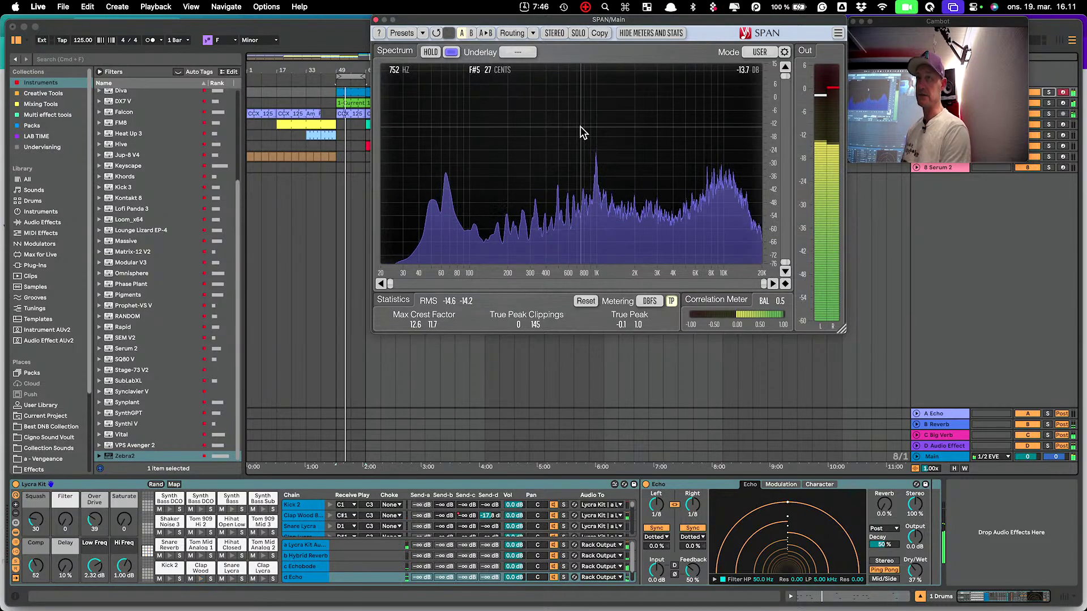
- Switch to Canva, present the Phasing Issues slides full screen and advance to the Rules of Phasing slide
{"action": "mouse_move", "coordinate": [500, 609]}
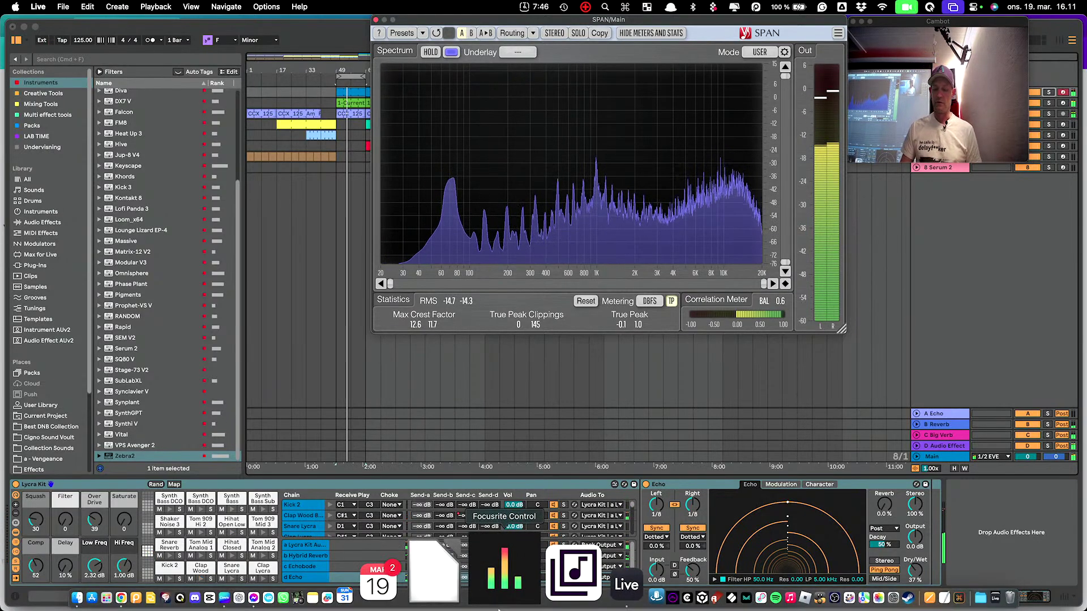
{"action": "left_click", "coordinate": [338, 586]}
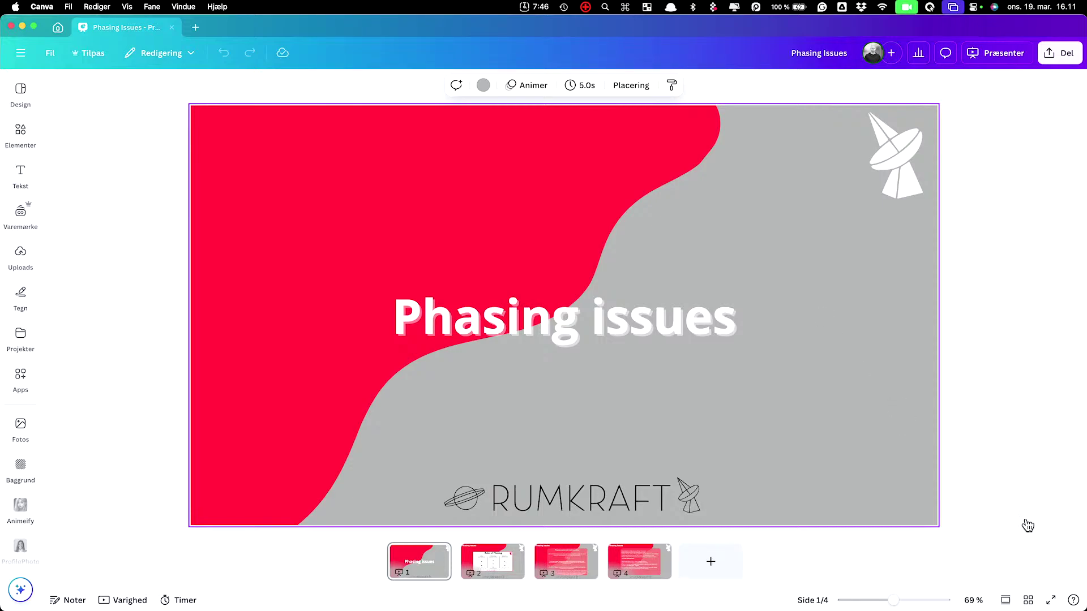
{"action": "left_click", "coordinate": [1051, 600]}
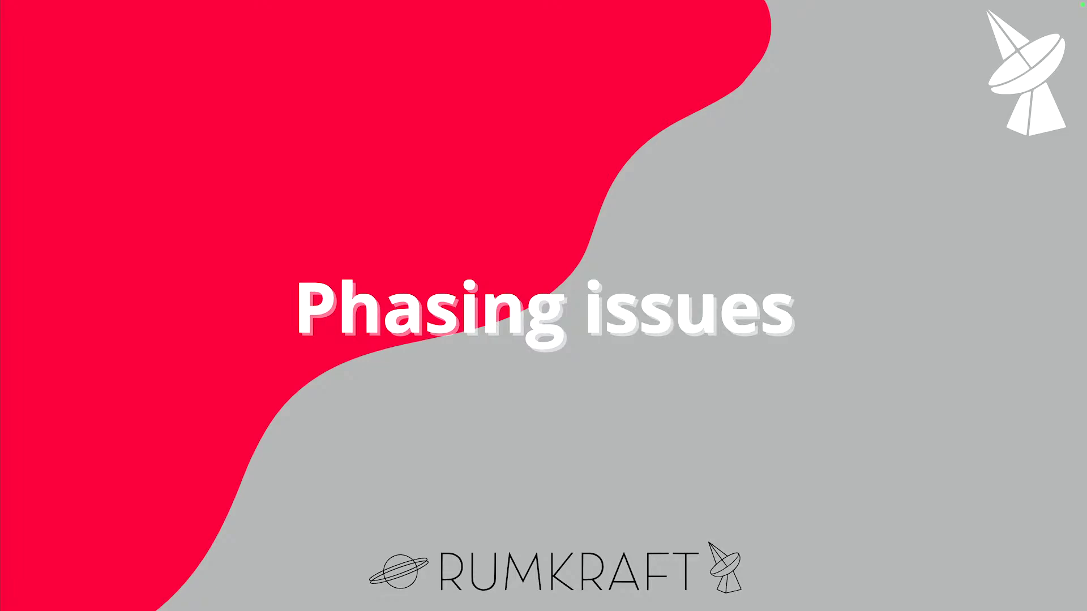
{"action": "key", "text": "Right"}
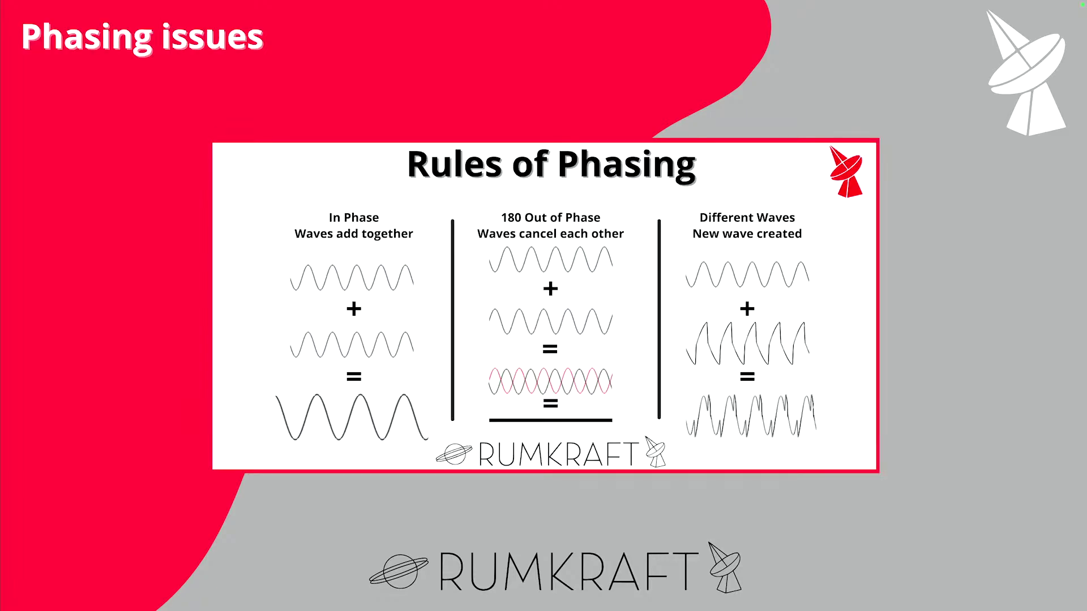
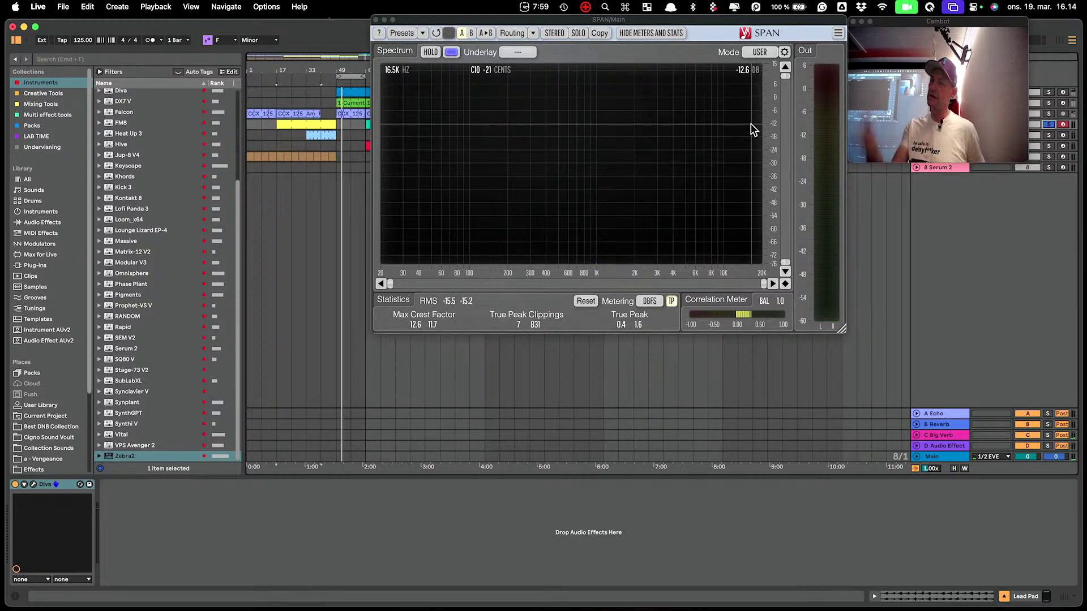
- Search Ableton Live's browser for "vox" and add the Voxengo PHA-979 plug-in to the Lead Pad track
{"action": "key", "text": "super+f"}
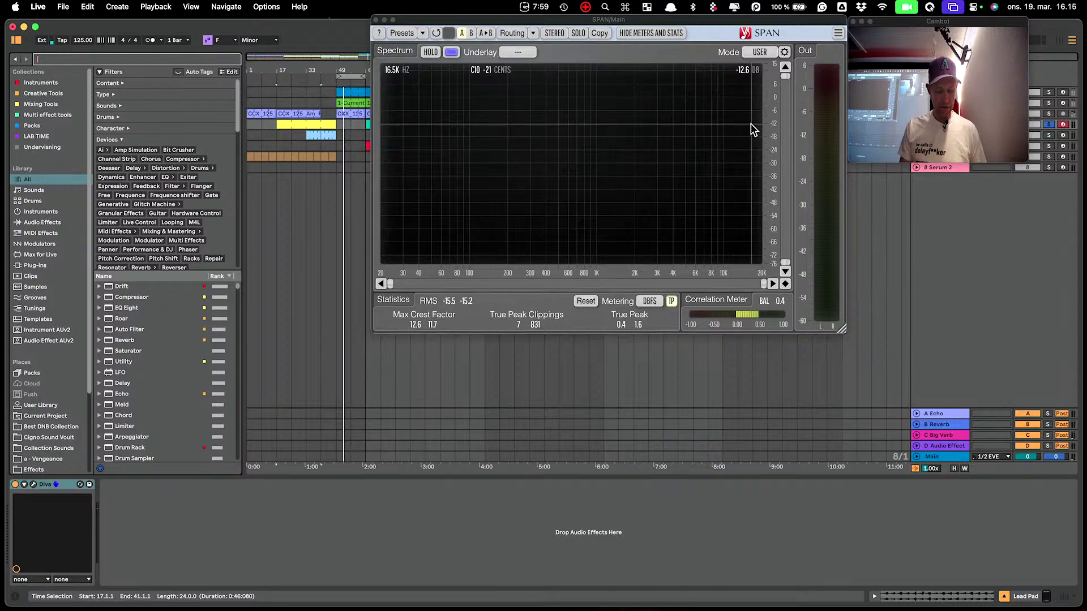
{"action": "type", "text": "vox"}
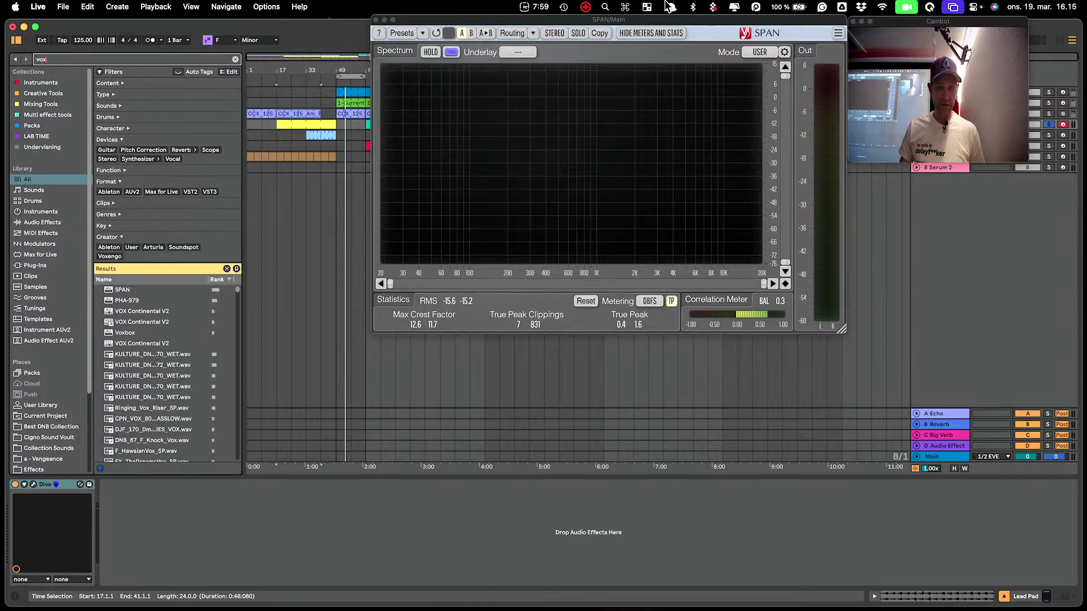
{"action": "left_click_drag", "start_coordinate": [121, 301], "coordinate": [328, 123]}
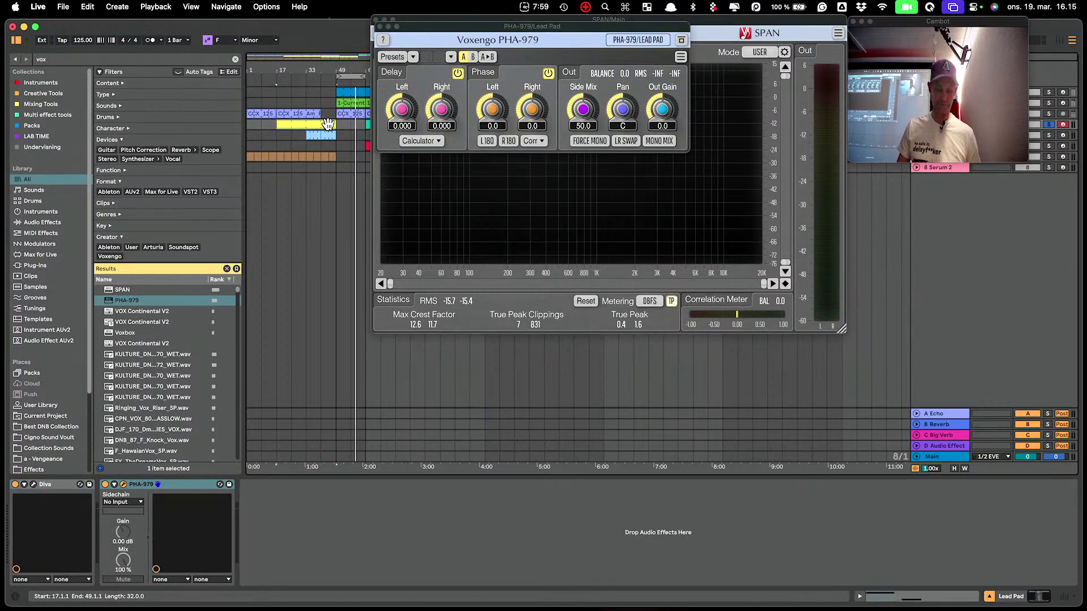
- Play the Lead Pad section and move the PHA-979 window below SPAN's spectrum display
{"action": "key", "text": "space"}
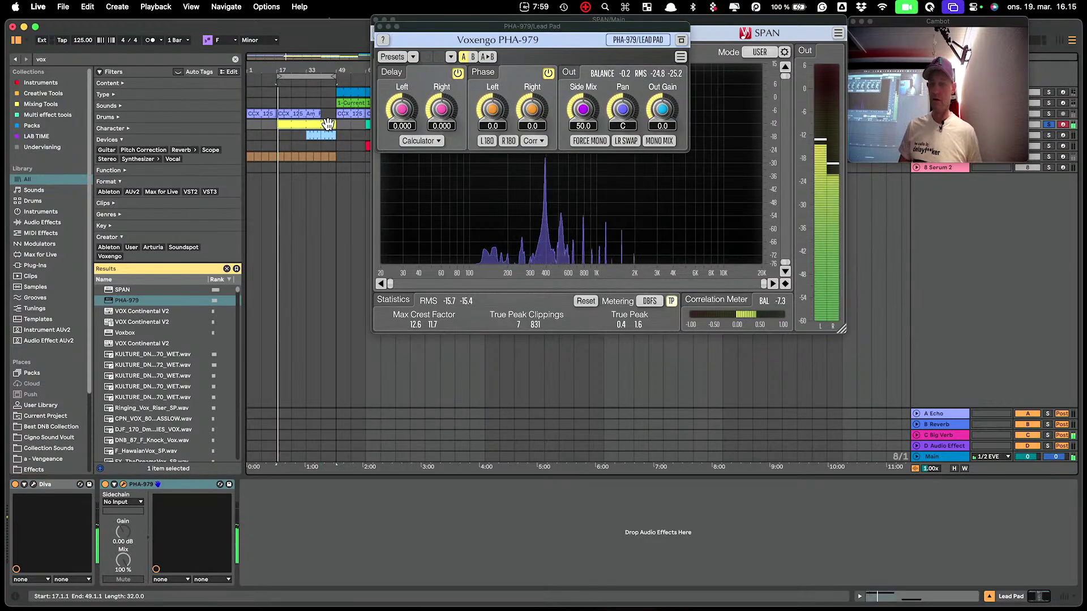
{"action": "left_click_drag", "start_coordinate": [547, 26], "coordinate": [627, 328]}
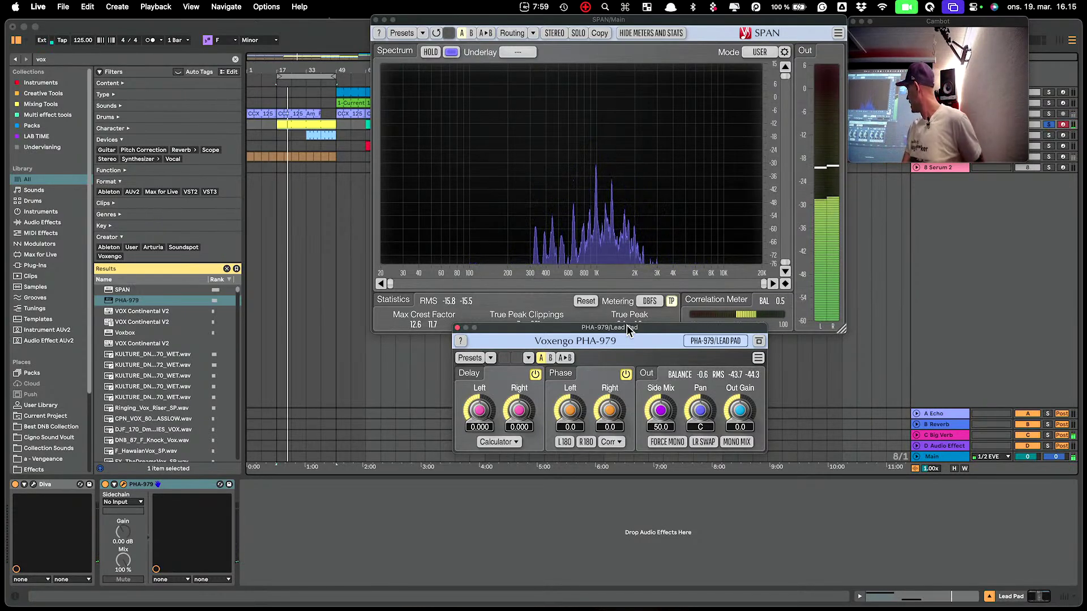
- Open PHA-979's Correlometer and shift the left delay to about -3.340 and the right delay to about -3.801
{"action": "left_click", "coordinate": [620, 439]}
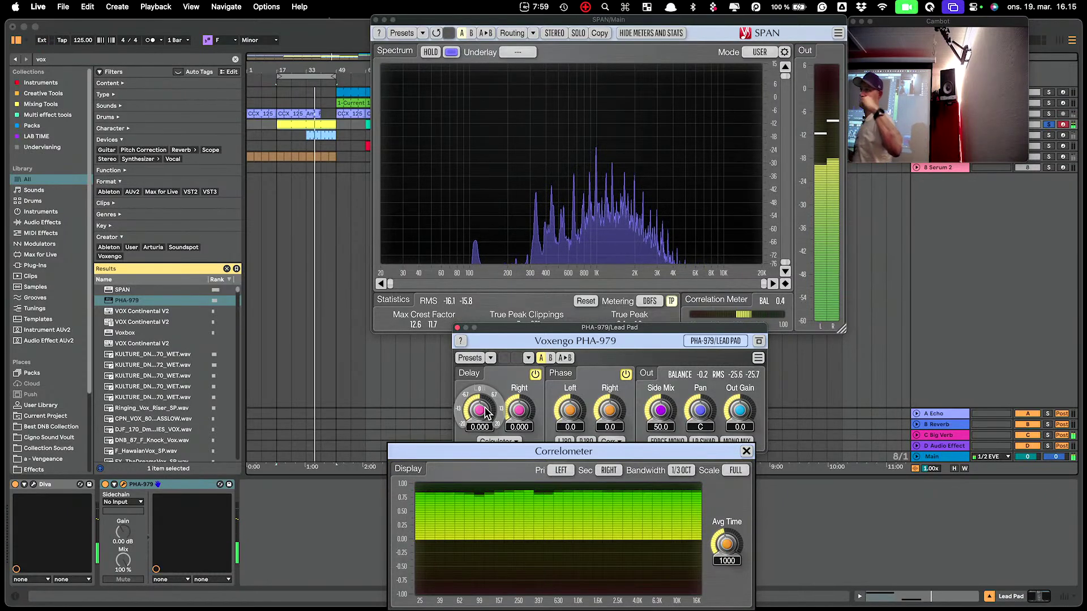
{"action": "left_click_drag", "start_coordinate": [486, 412], "coordinate": [520, 447]}
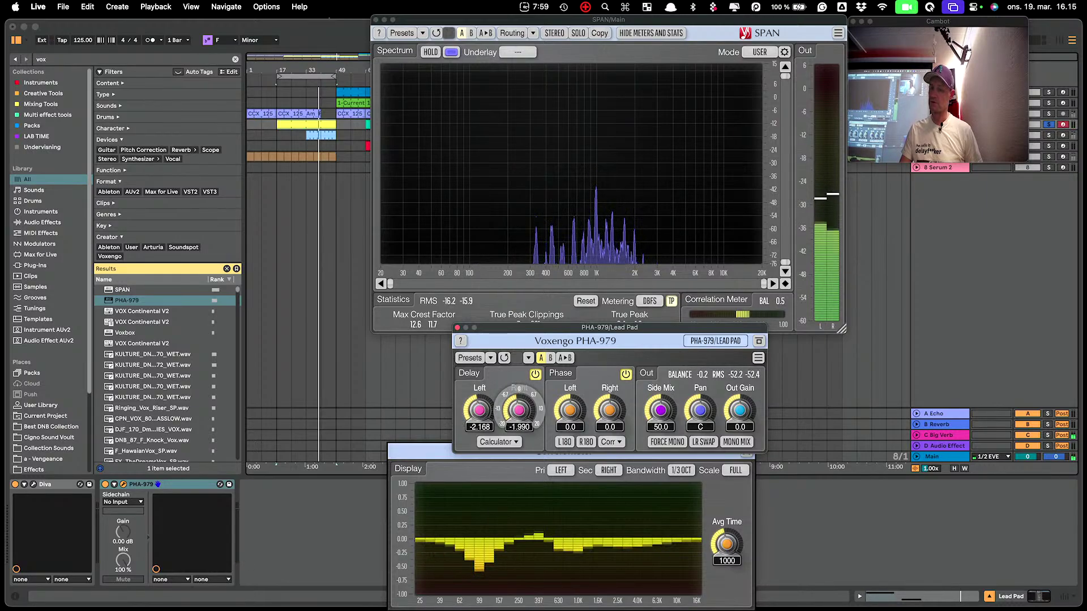
{"action": "left_click_drag", "start_coordinate": [480, 412], "coordinate": [520, 419]}
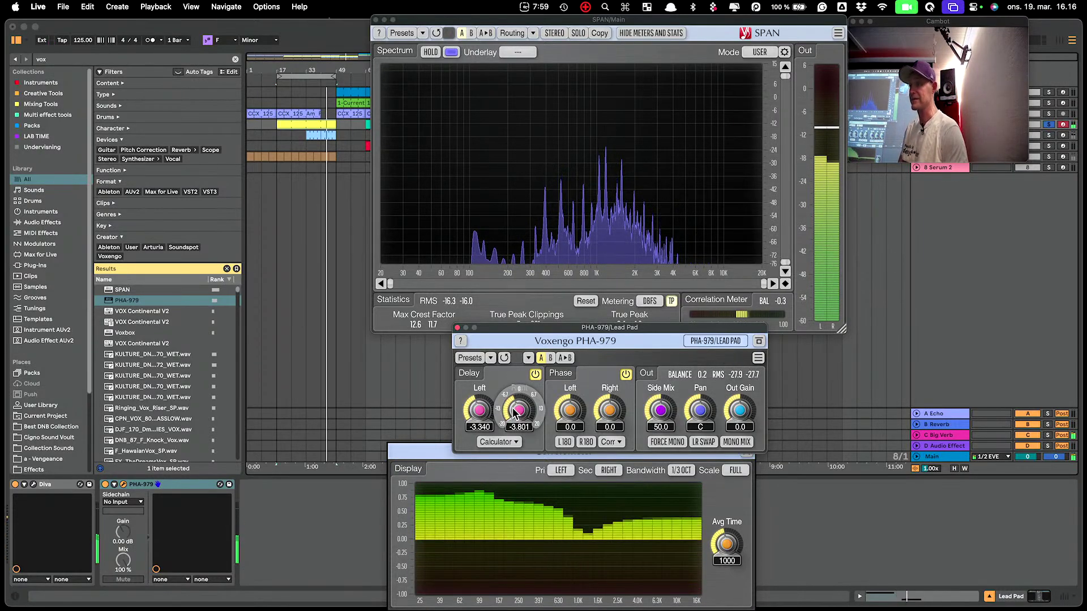
- Reset both PHA-979 delays to 0.000 and set the left phase to about -26.7 and the right phase to about -23.5
{"action": "double_click", "coordinate": [521, 430]}
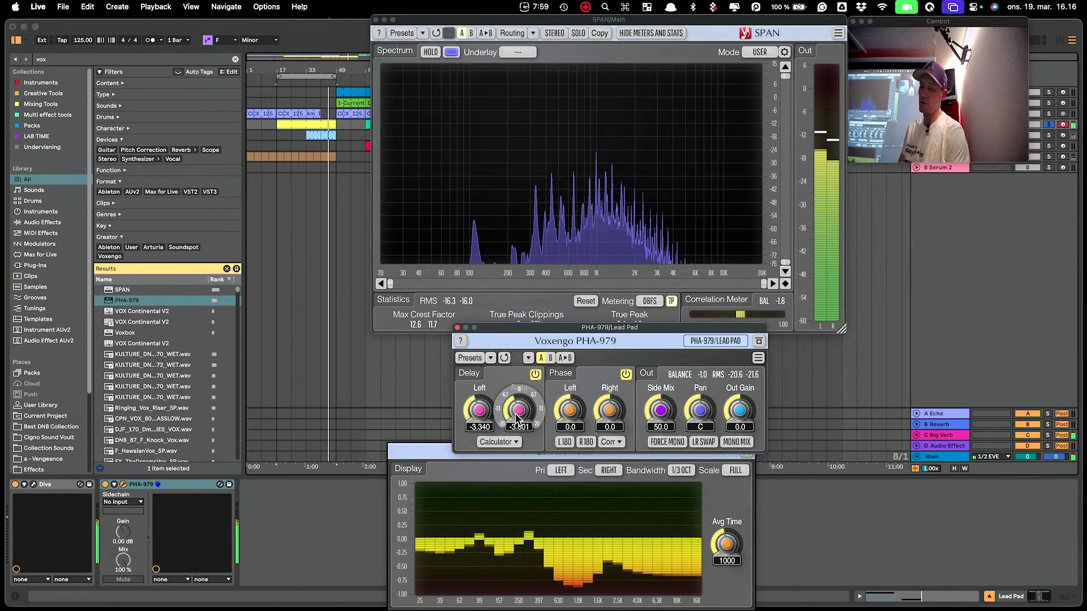
{"action": "double_click", "coordinate": [480, 410]}
{"action": "left_click_drag", "start_coordinate": [570, 410], "coordinate": [609, 431]}
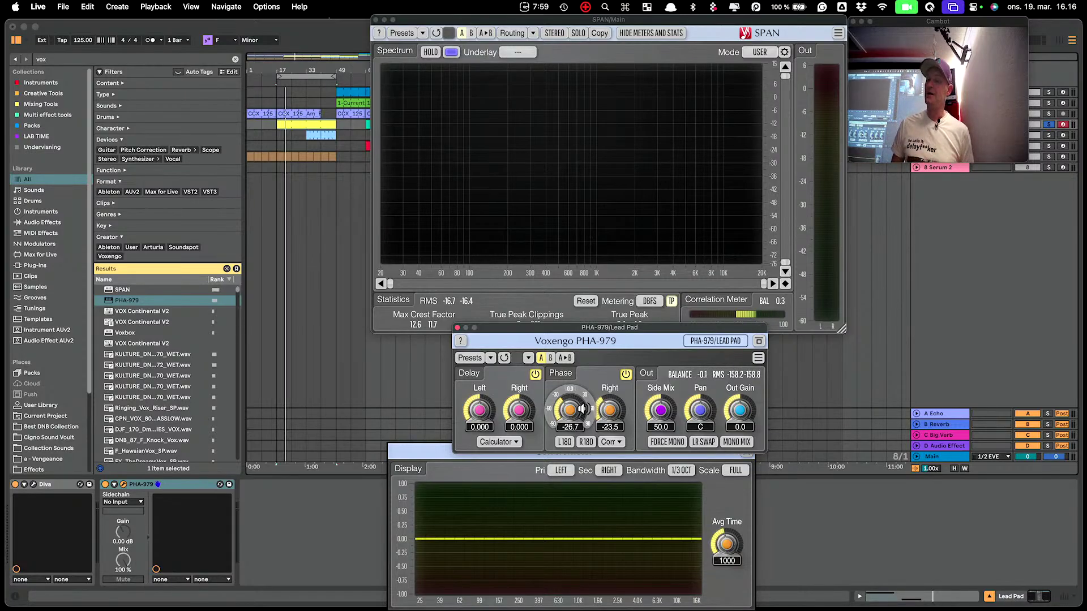
- Close the PHA-979 and SPAN windows, and add Utility to the Lead Pad track after PHA-979
{"action": "left_click", "coordinate": [458, 329]}
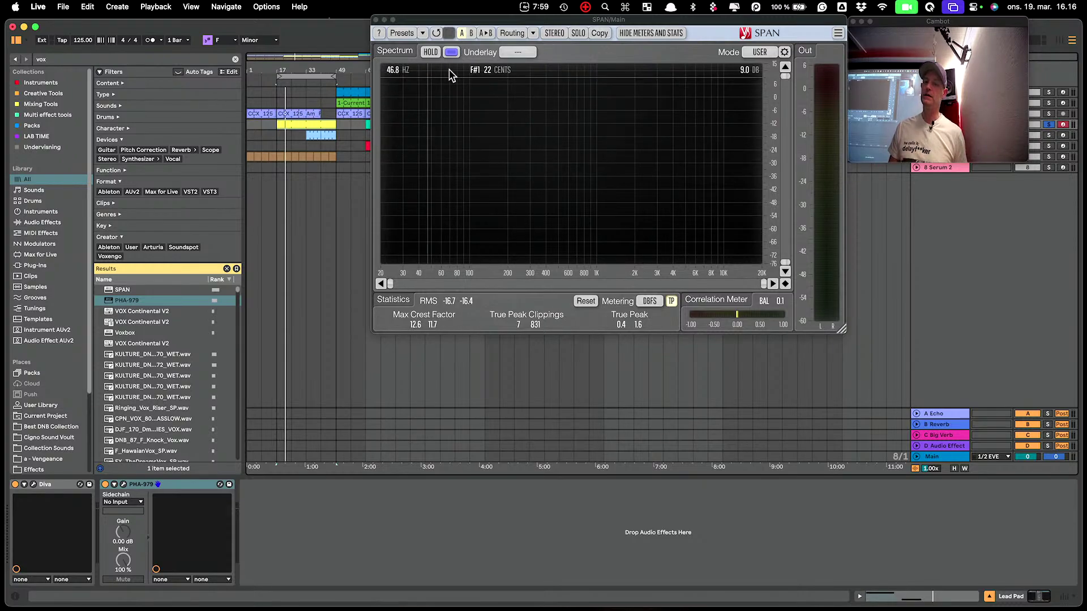
{"action": "left_click", "coordinate": [375, 20]}
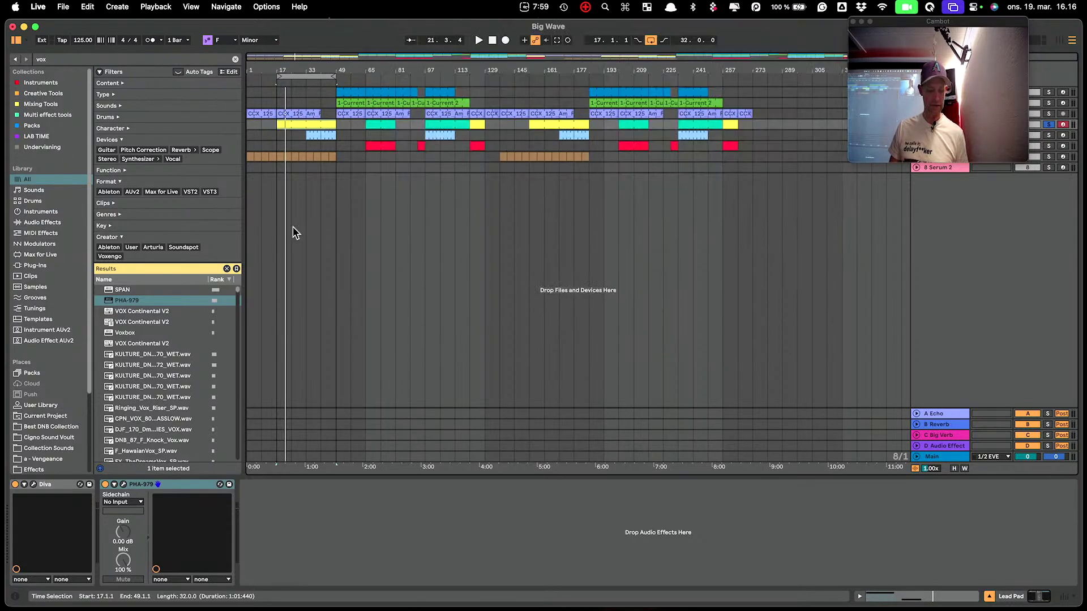
{"action": "key", "text": "super+f"}
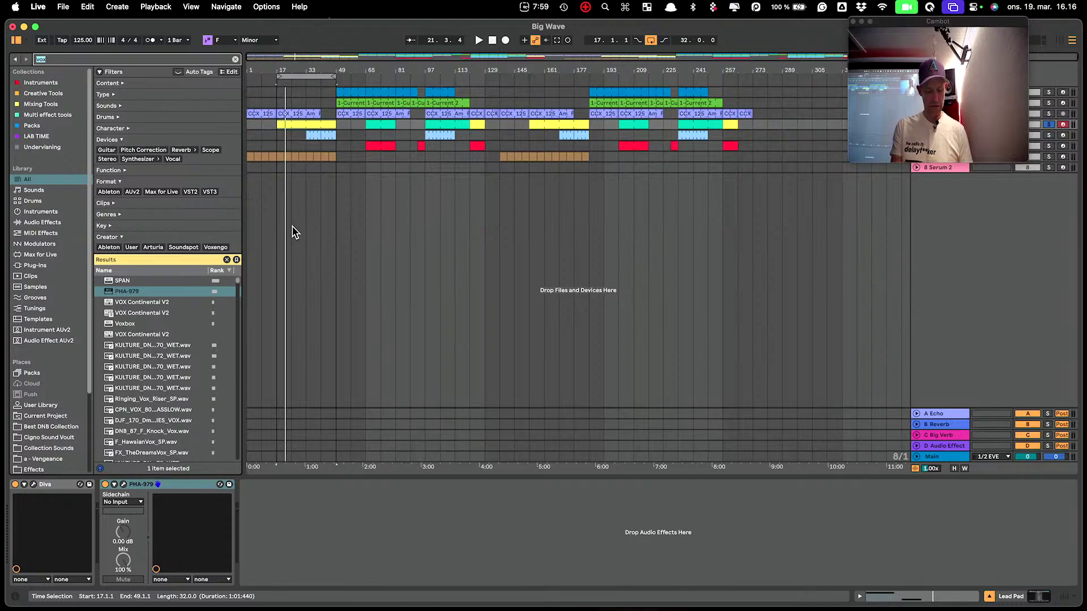
{"action": "type", "text": "ut"}
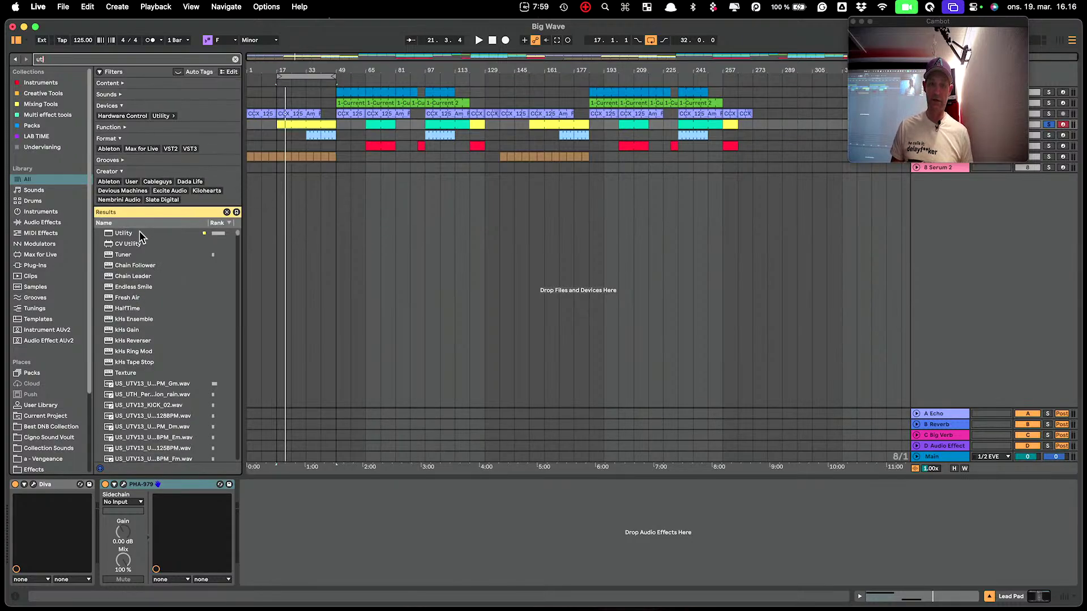
{"action": "left_click", "coordinate": [136, 233]}
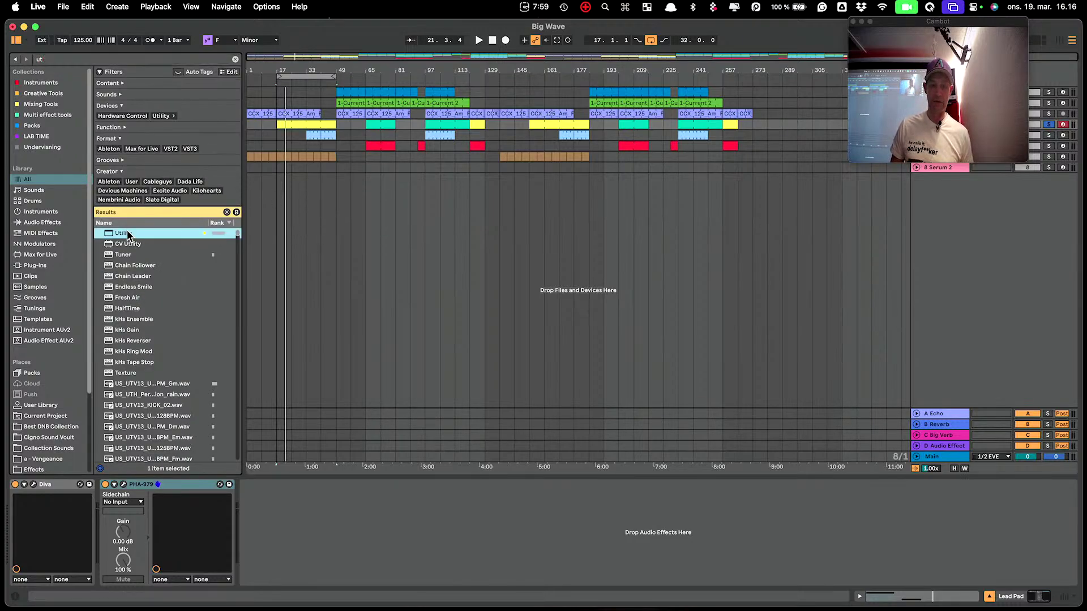
{"action": "left_click_drag", "start_coordinate": [313, 125], "coordinate": [314, 125]}
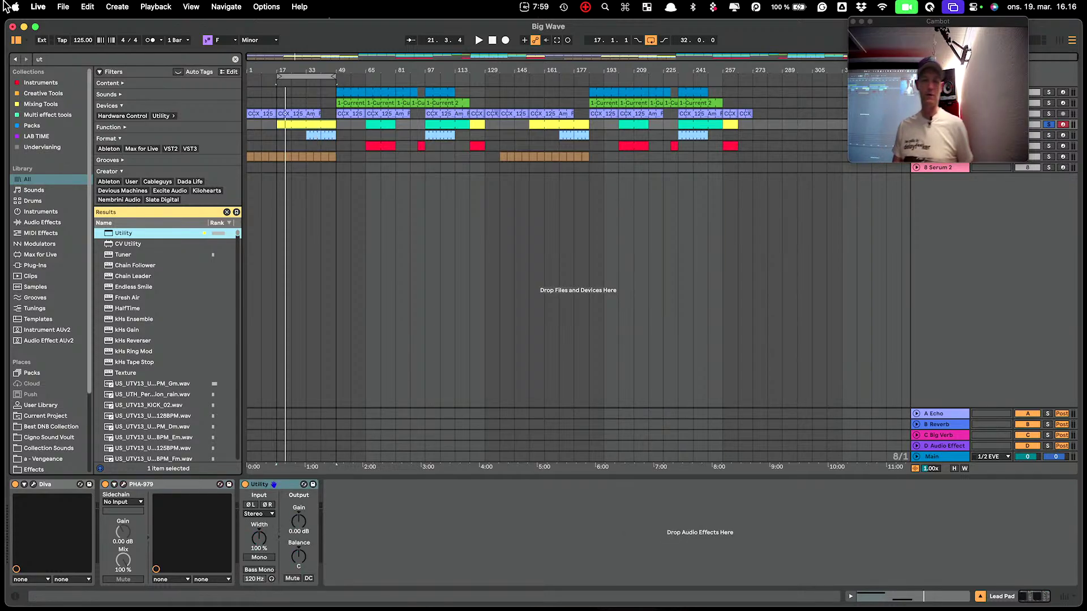
- Invert the left channel's phase in Utility, enable Bass Mono, and switch Mono on and back off
{"action": "left_click_drag", "start_coordinate": [7, 142], "coordinate": [220, 157]}
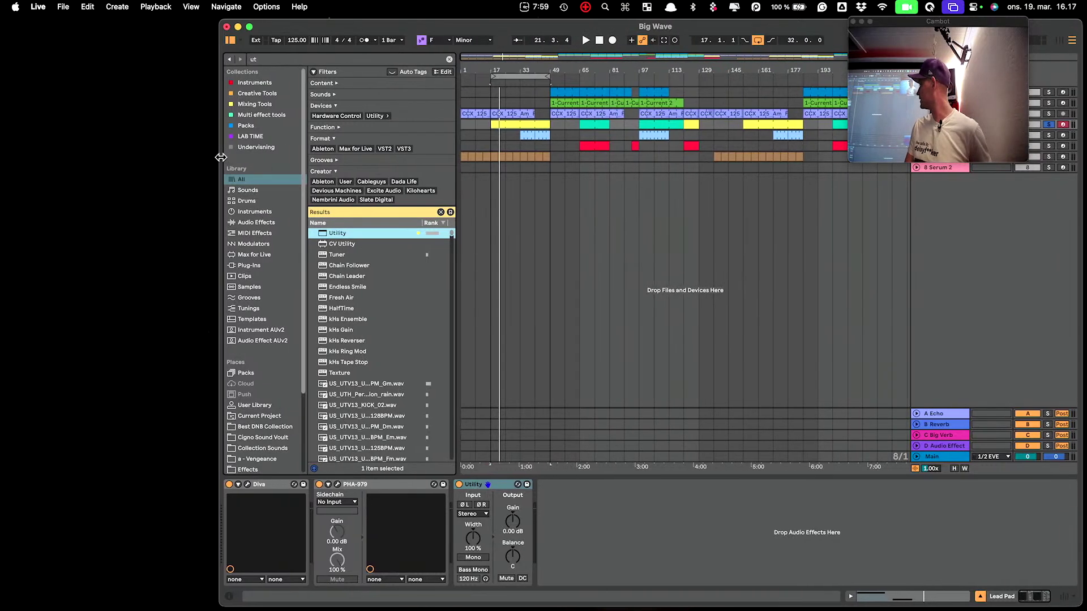
{"action": "left_click", "coordinate": [463, 505]}
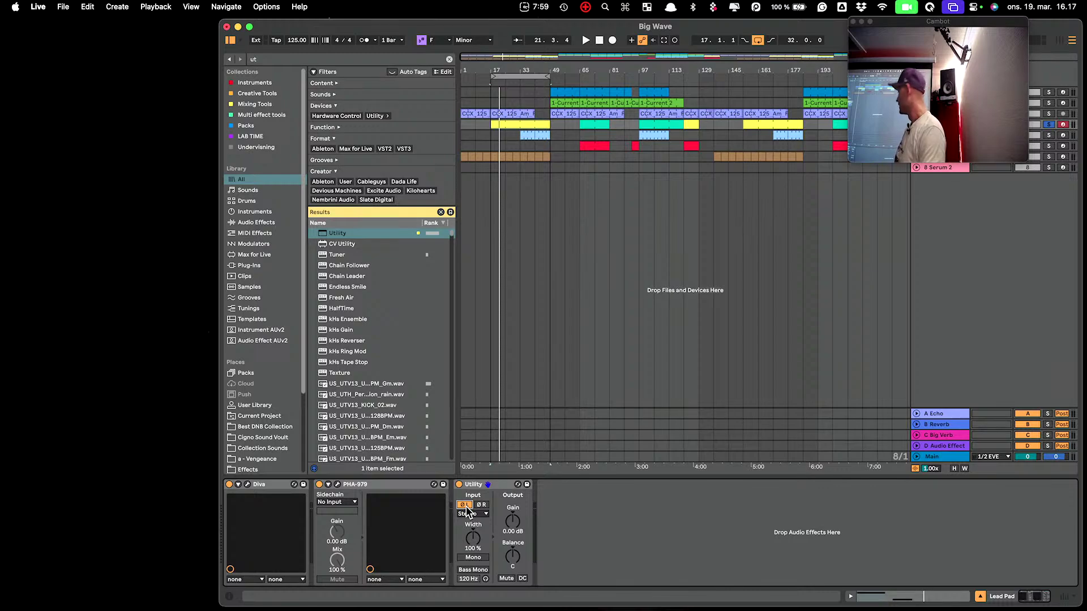
{"action": "left_click", "coordinate": [481, 570]}
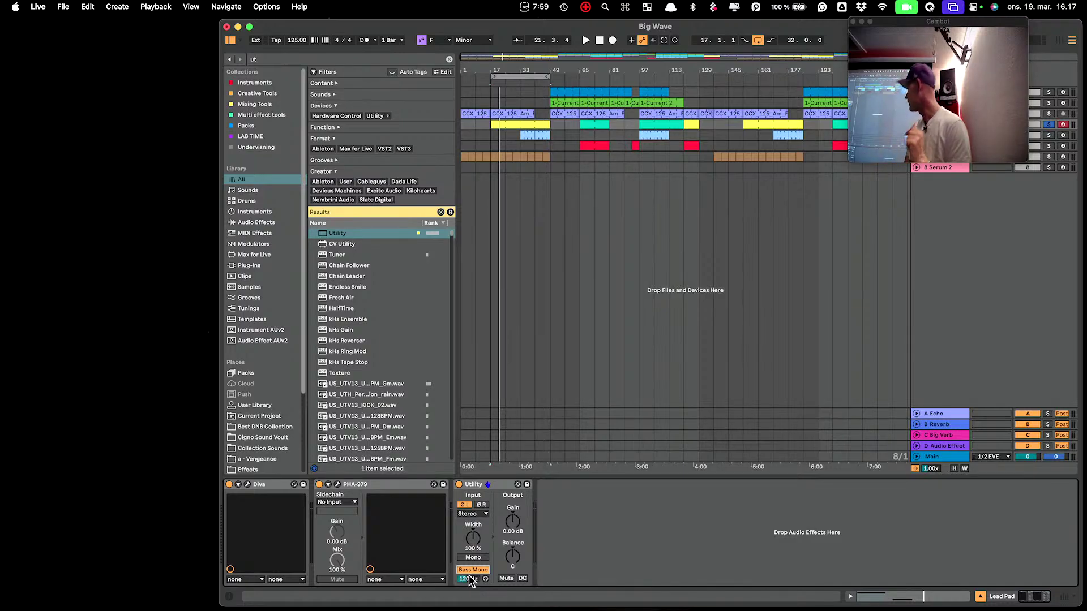
{"action": "left_click", "coordinate": [464, 558]}
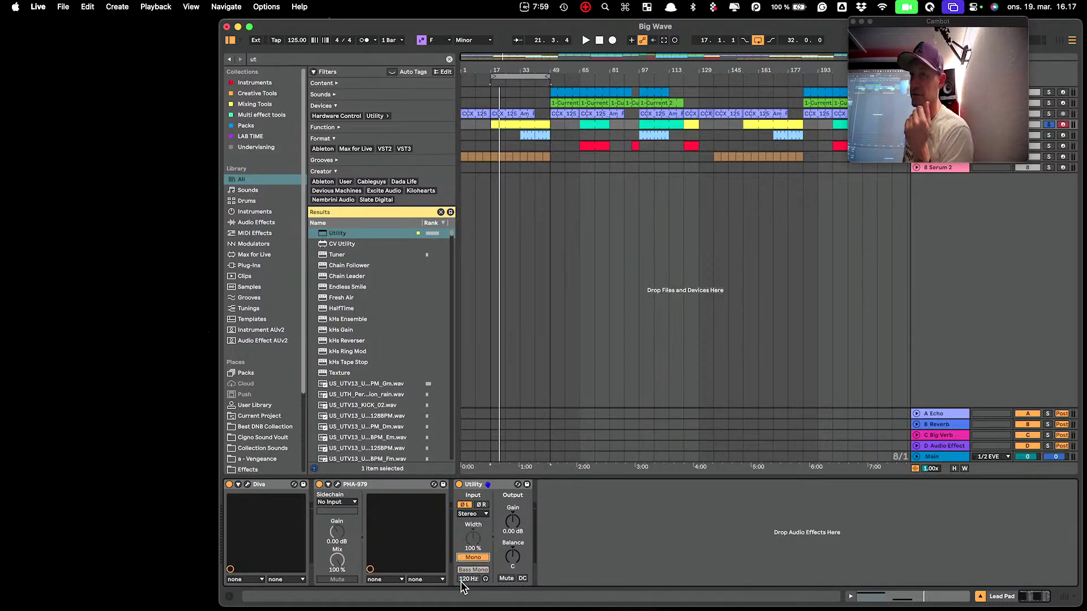
{"action": "left_click", "coordinate": [478, 558]}
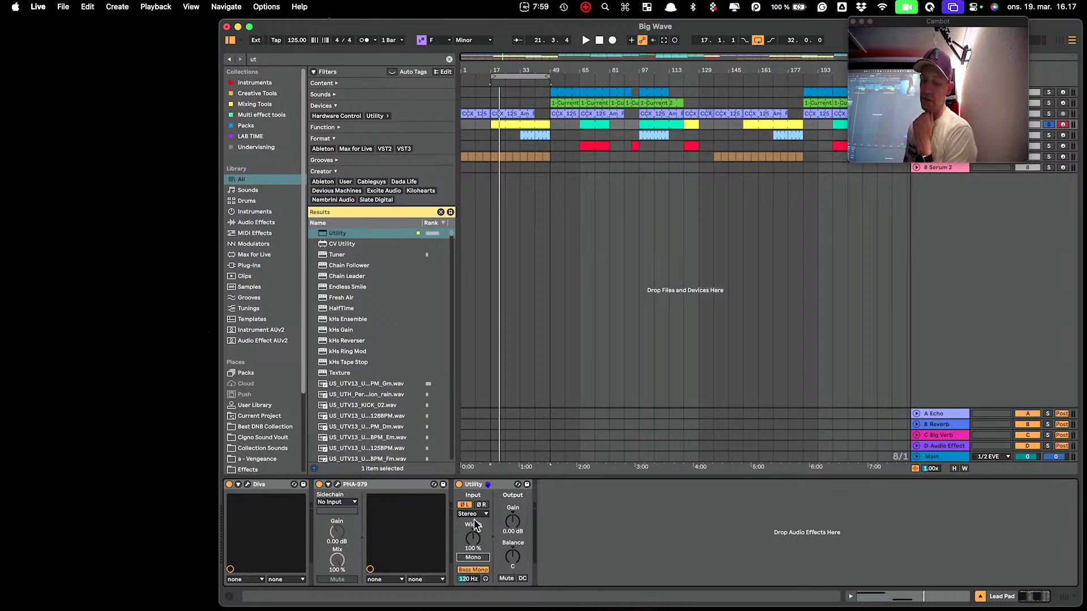
- Try Utility's Right and Swap channel modes, invert the phase of both channels, and set the channel mode to Left
{"action": "left_click", "coordinate": [473, 514]}
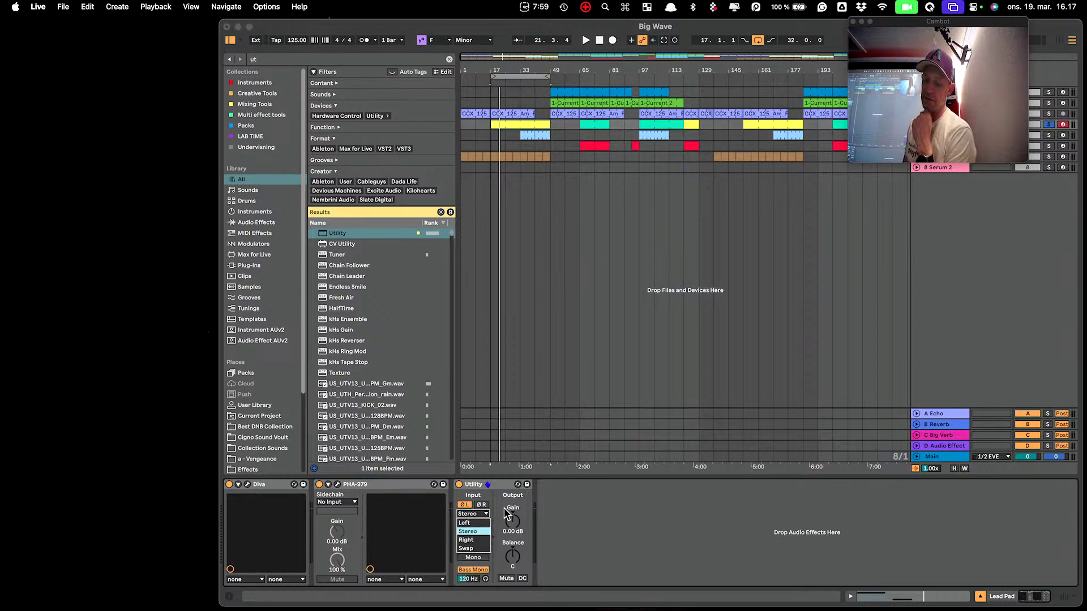
{"action": "left_click", "coordinate": [474, 542]}
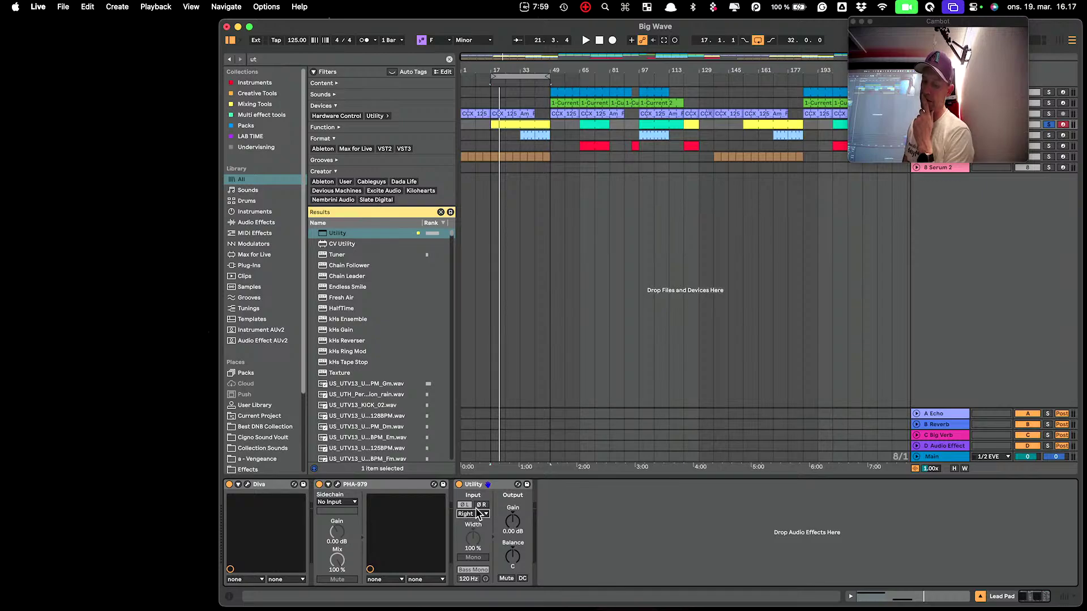
{"action": "left_click", "coordinate": [483, 506]}
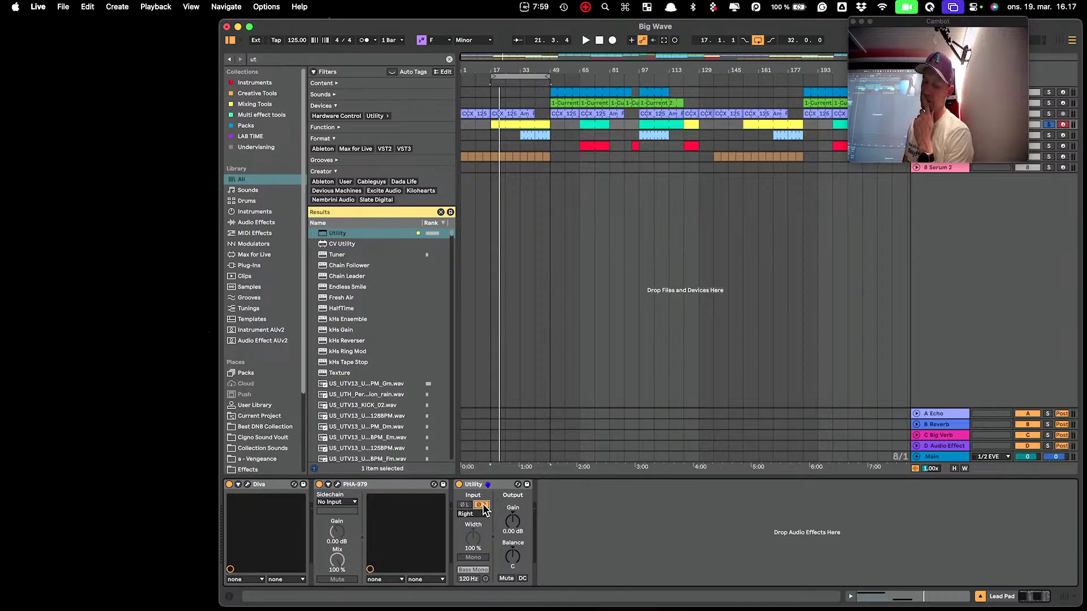
{"action": "left_click", "coordinate": [474, 514]}
{"action": "left_click", "coordinate": [475, 552]}
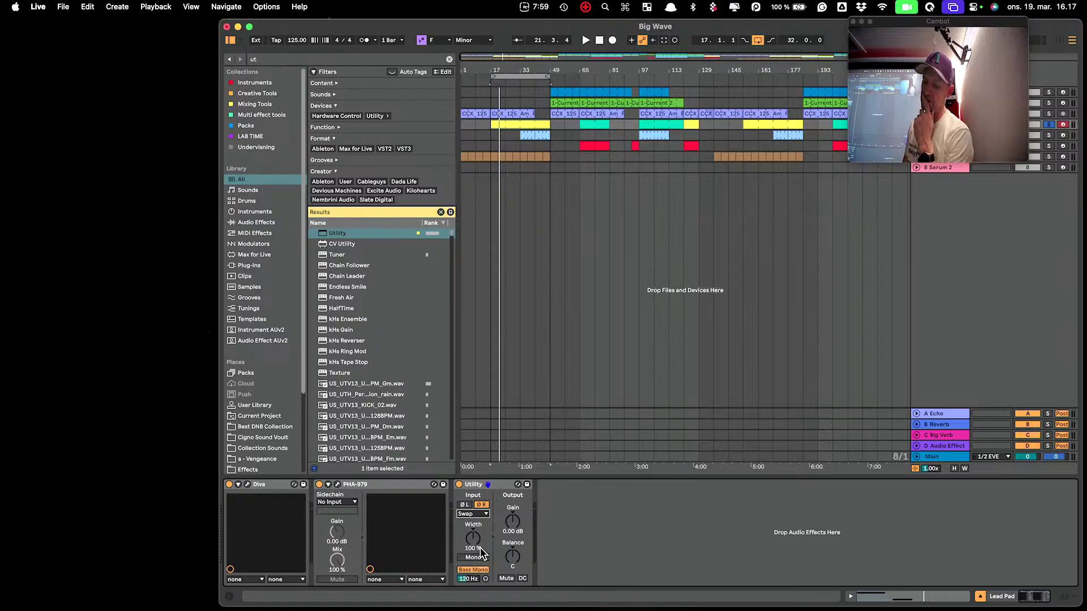
{"action": "left_click", "coordinate": [464, 504]}
{"action": "left_click", "coordinate": [473, 514]}
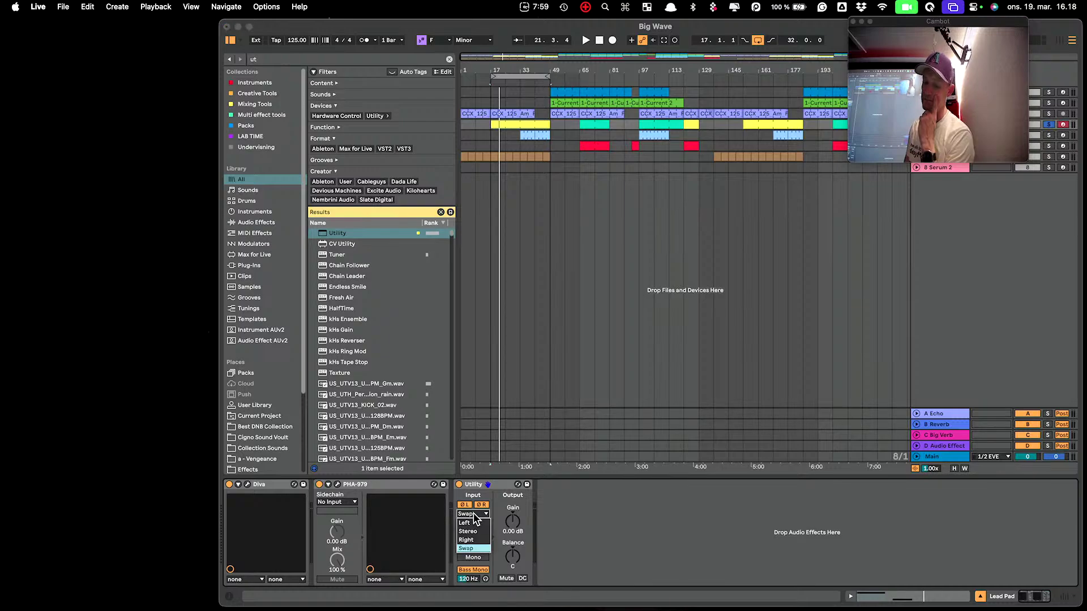
{"action": "left_click", "coordinate": [472, 523]}
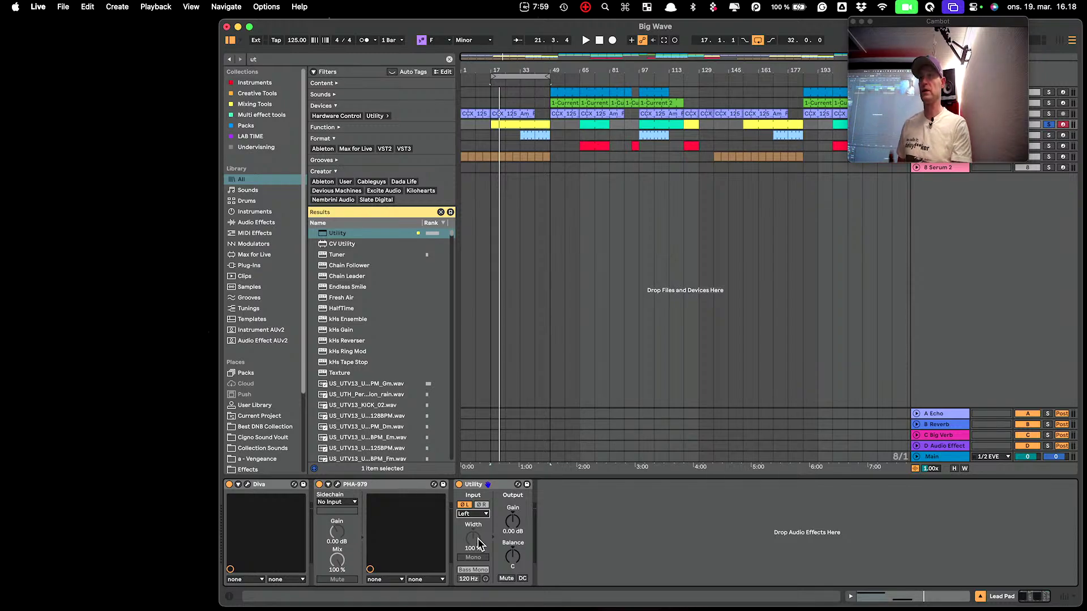
{"action": "left_click", "coordinate": [490, 486]}
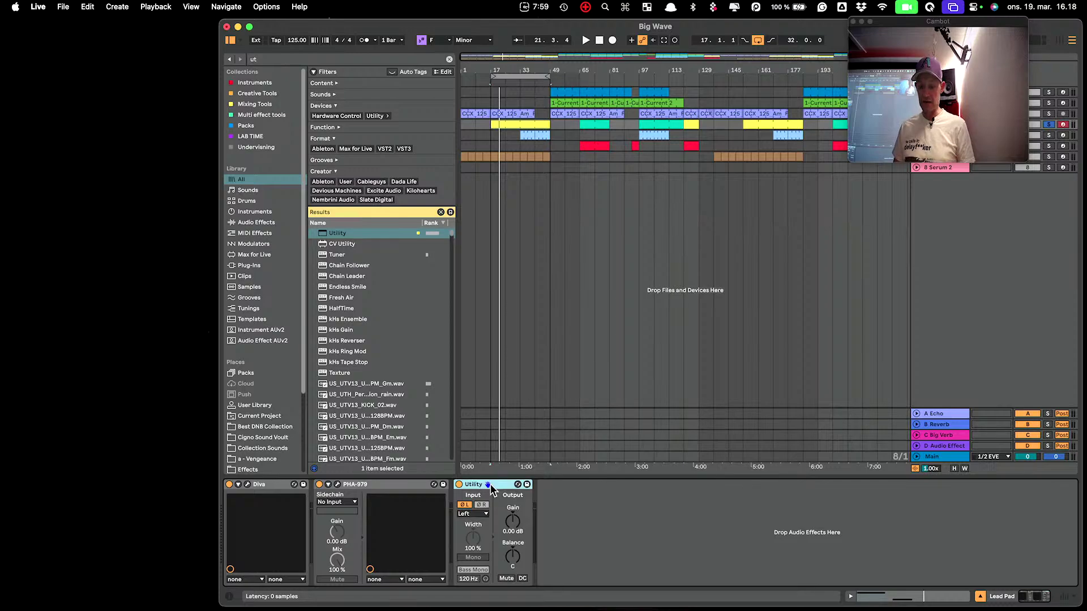
- Open Serum 2 from the Serum 2 track and leave its preset browser for the oscillator view
{"action": "left_click", "coordinate": [941, 168]}
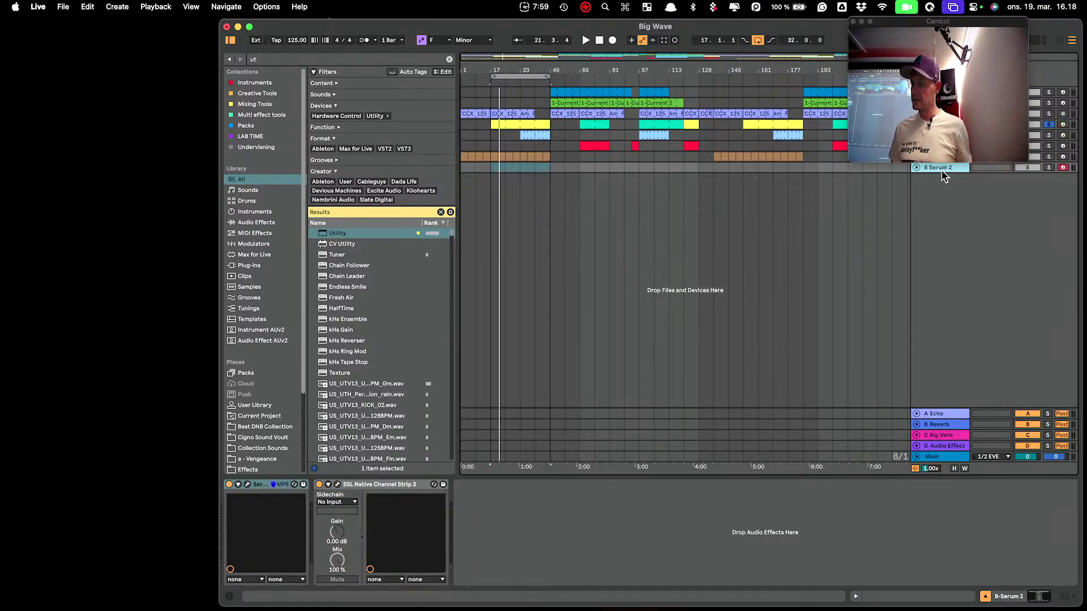
{"action": "left_click", "coordinate": [247, 485]}
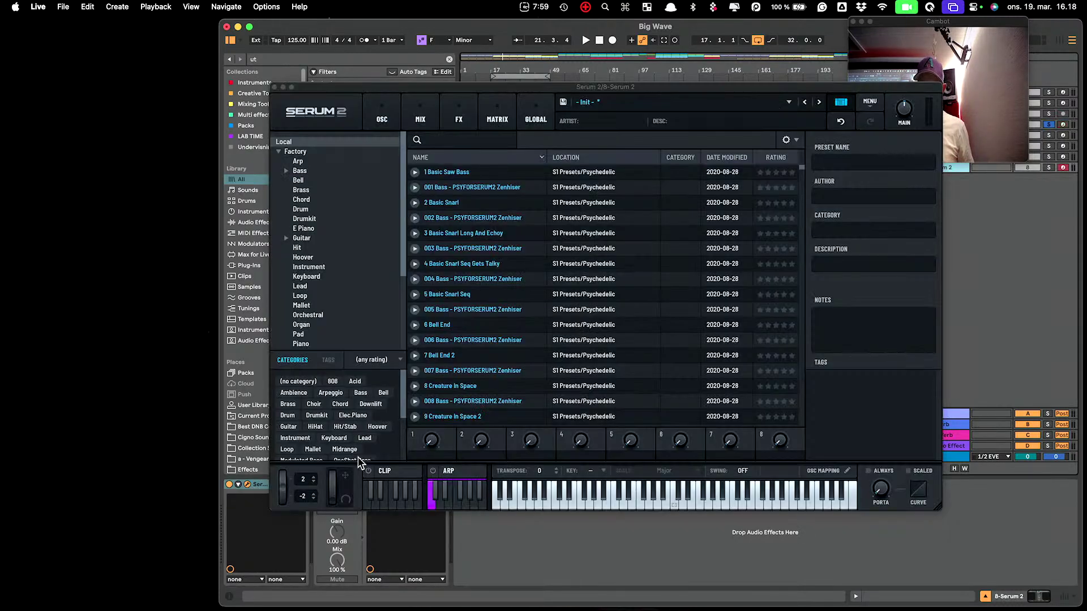
{"action": "left_click", "coordinate": [842, 104]}
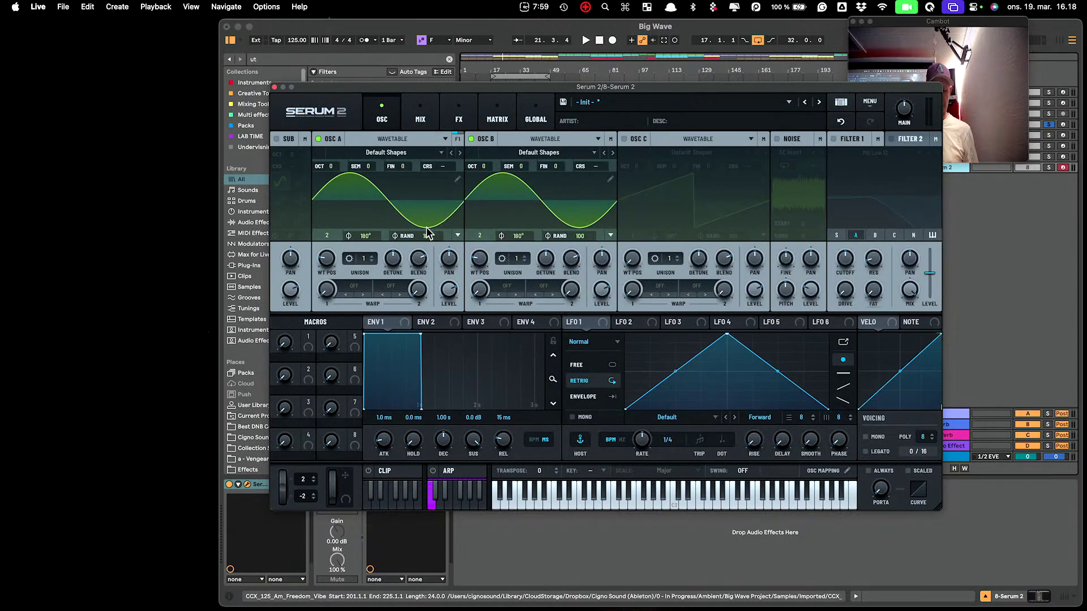
- Solo the Serum 2 track and play test notes while lowering the computer keyboard's octave twice
{"action": "left_click", "coordinate": [1047, 171]}
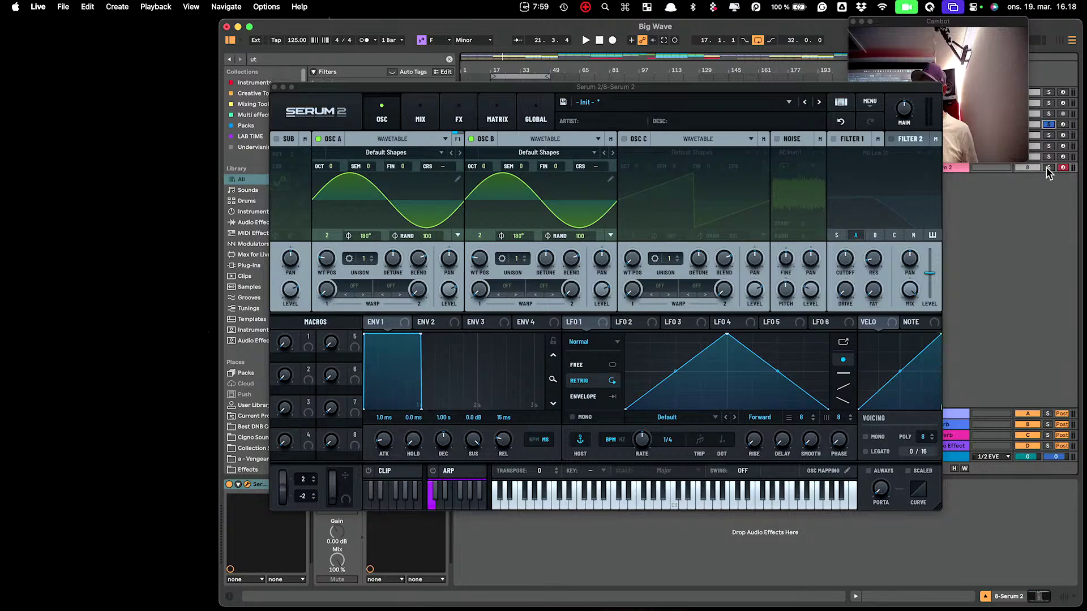
{"action": "left_click", "coordinate": [1049, 169]}
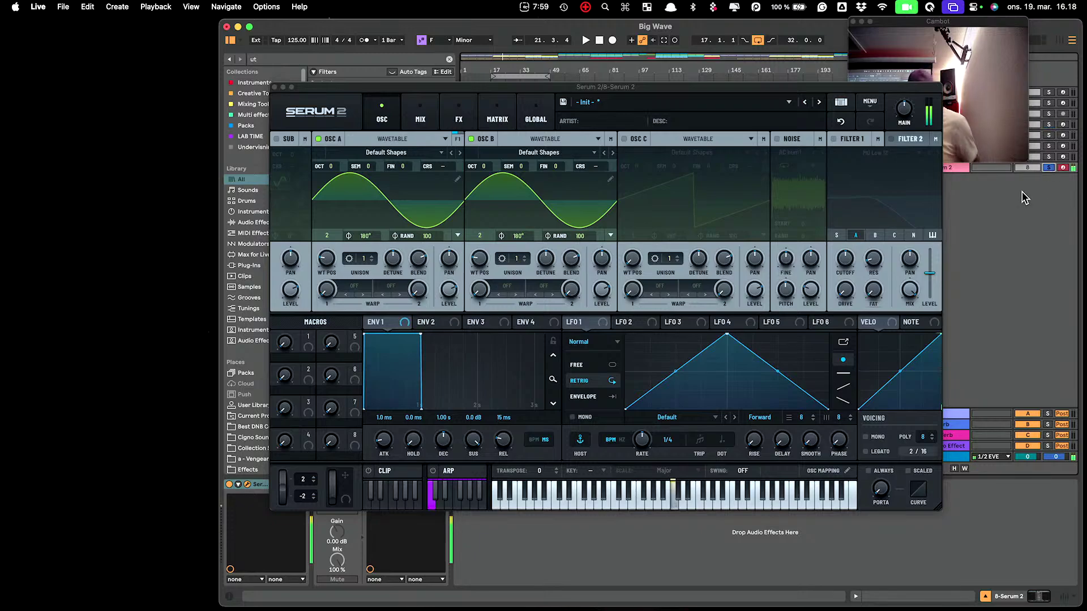
{"action": "key", "text": "z"}
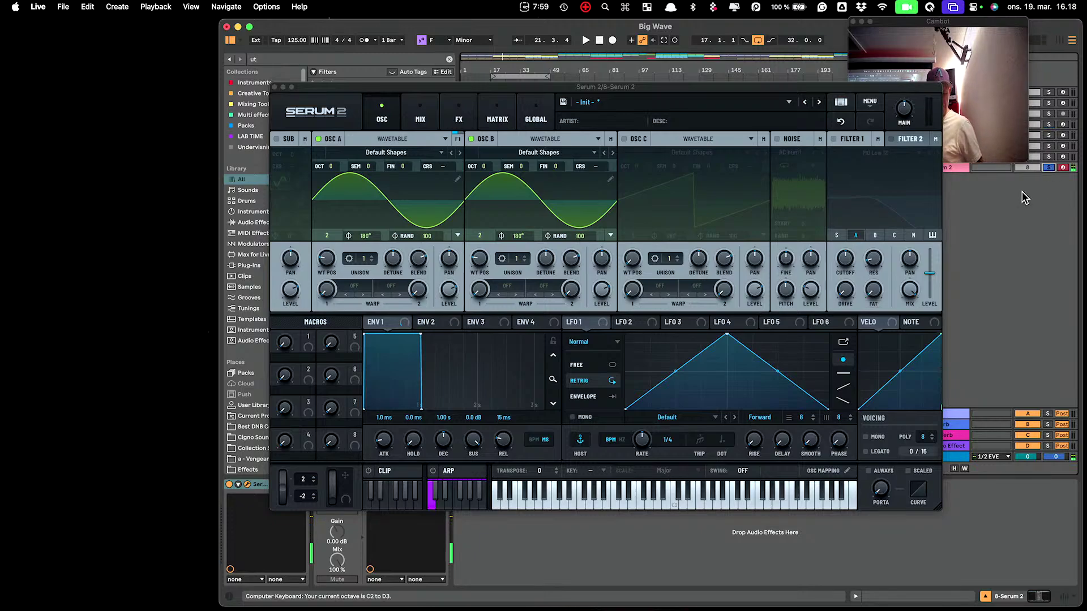
{"action": "key", "text": "a"}
{"action": "key", "text": "z"}
{"action": "key", "text": "a"}
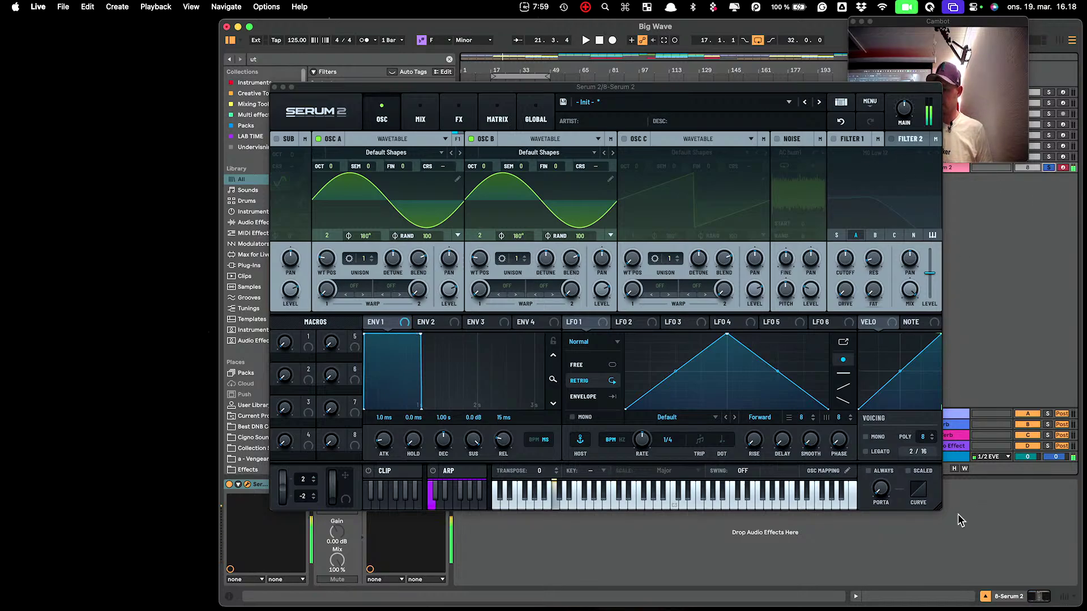
- Shrink the Serum 2 window and move it aside, and open Signalizer from the Main track just below it
{"action": "left_click_drag", "start_coordinate": [939, 504], "coordinate": [598, 320]}
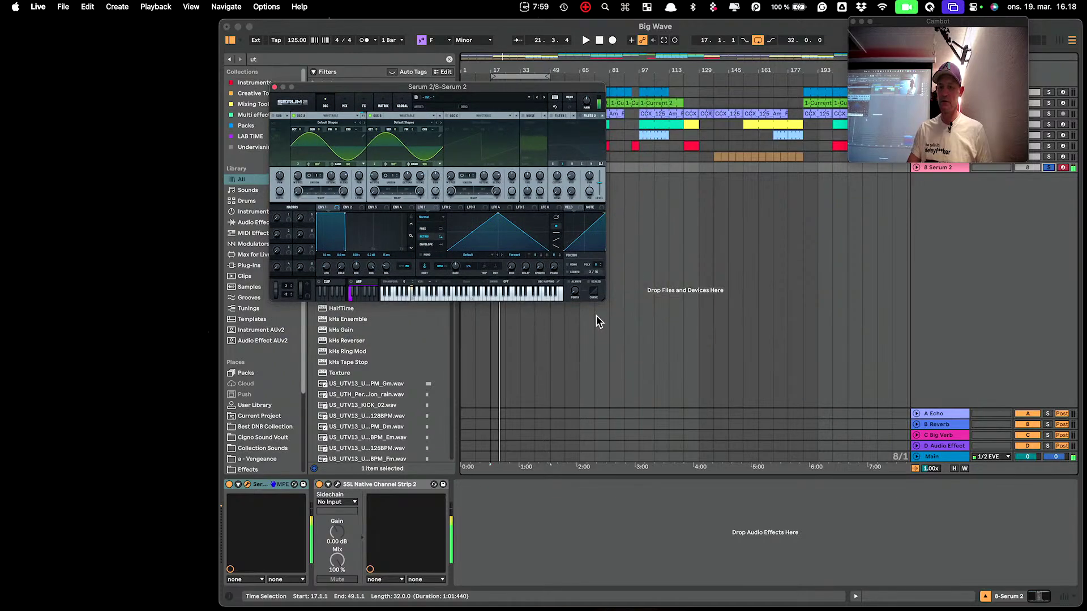
{"action": "left_click_drag", "start_coordinate": [464, 87], "coordinate": [444, 26]}
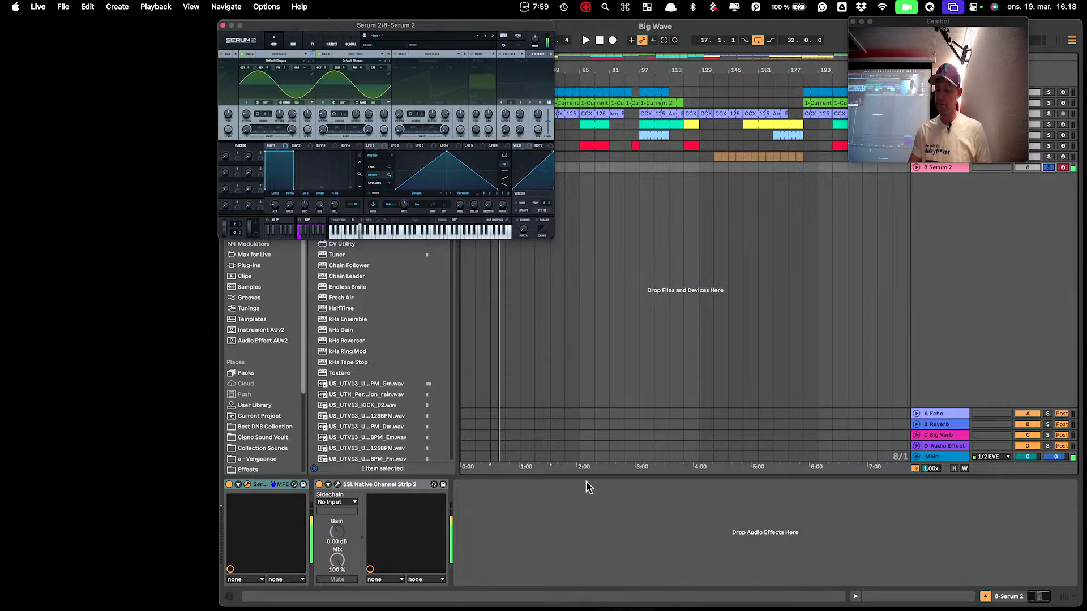
{"action": "left_click", "coordinate": [939, 458]}
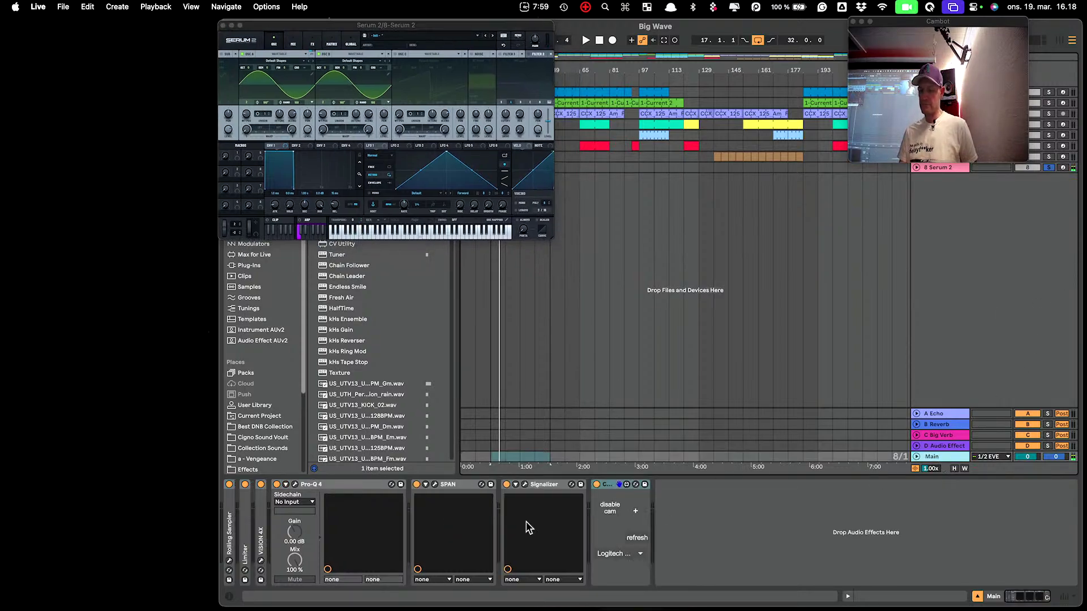
{"action": "left_click", "coordinate": [525, 485]}
{"action": "left_click_drag", "start_coordinate": [638, 345], "coordinate": [622, 234]}
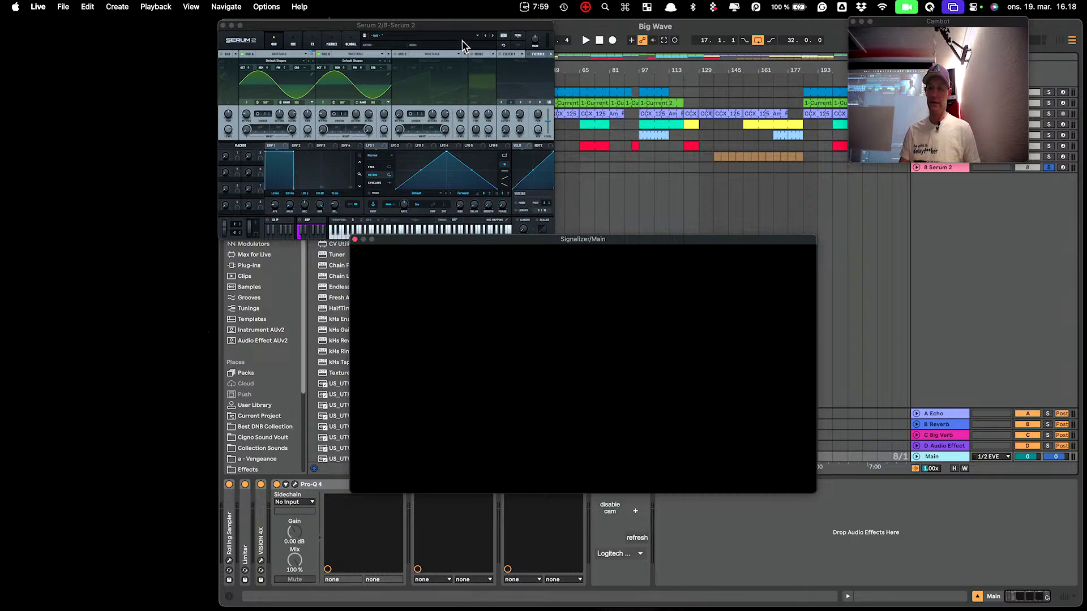
{"action": "left_click", "coordinate": [447, 23]}
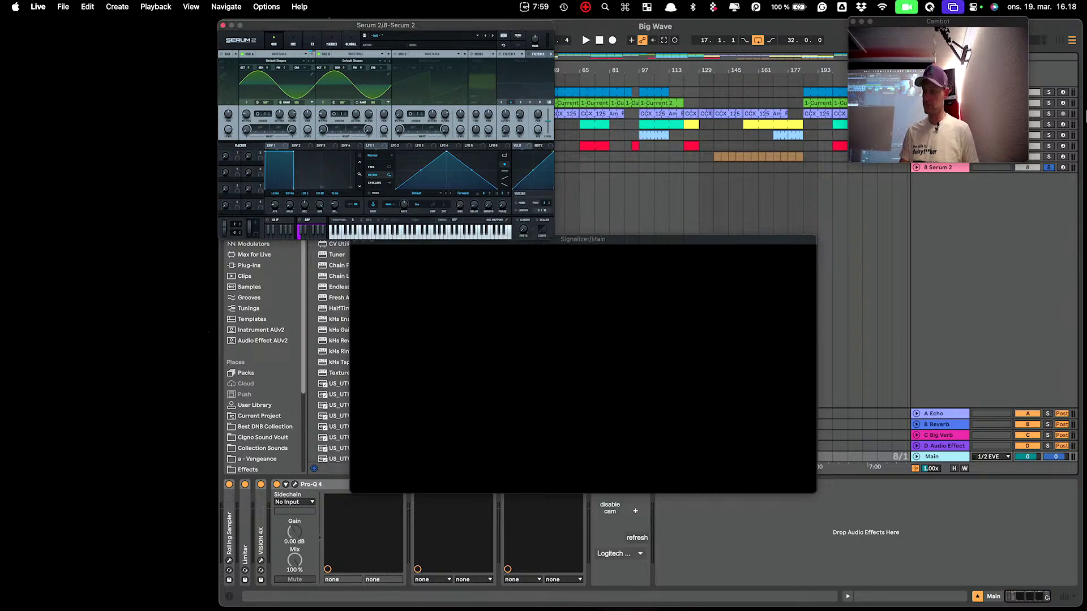
- Arm the Serum 2 track and arrange the plug-in windows so that an enlarged Serum 2 and Signalizer can both be seen
{"action": "left_click", "coordinate": [1062, 168]}
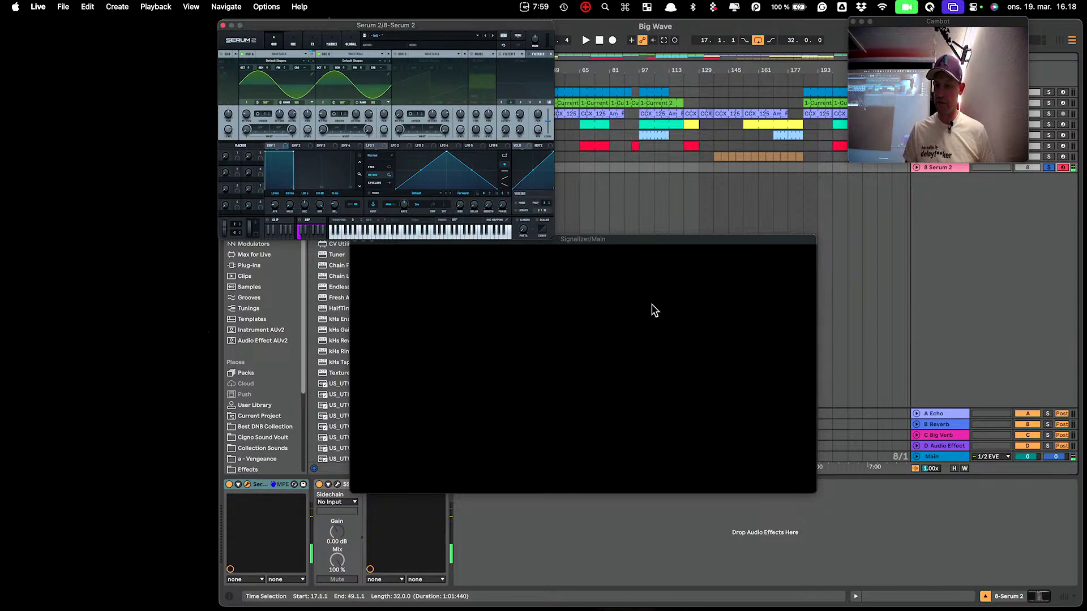
{"action": "left_click", "coordinate": [552, 240]}
{"action": "left_click_drag", "start_coordinate": [552, 240], "coordinate": [816, 337]}
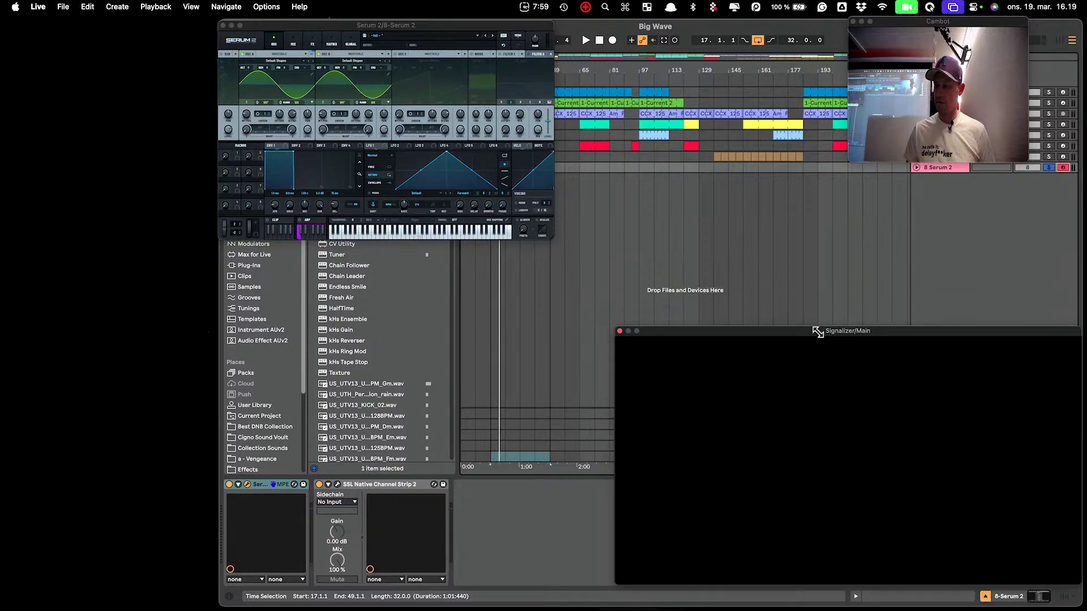
{"action": "left_click_drag", "start_coordinate": [552, 240], "coordinate": [823, 308]}
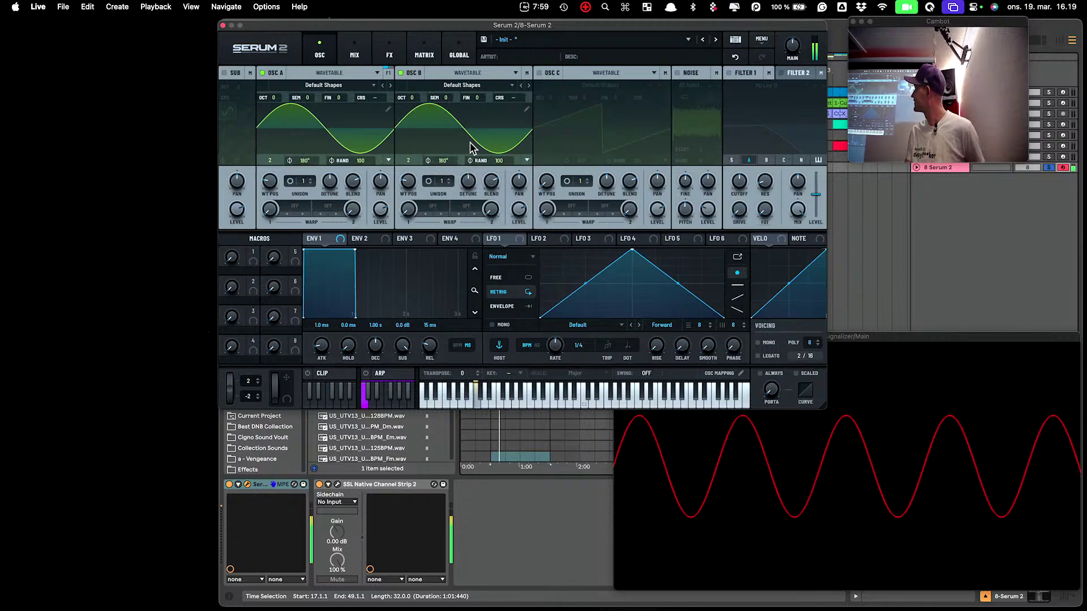
- Play notes while varying oscillator B's phase between 0° and 180° against oscillator A, ending with it at 7°
{"action": "left_click_drag", "start_coordinate": [441, 163], "coordinate": [456, 247]}
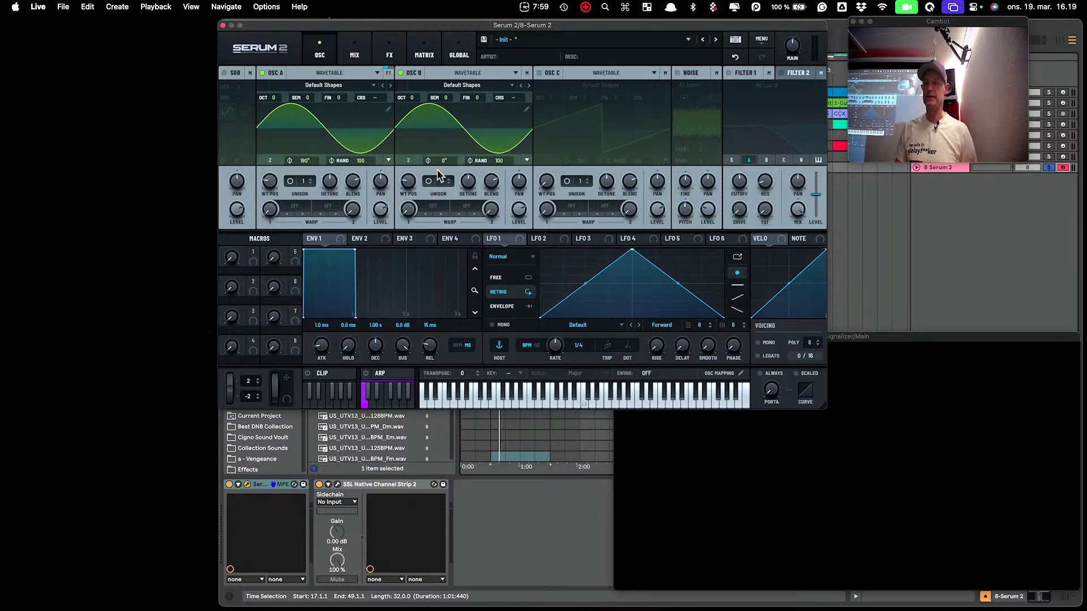
{"action": "mouse_move", "coordinate": [443, 158]}
{"action": "left_mouse_down"}
{"action": "mouse_move", "coordinate": [441, 126]}
{"action": "mouse_move", "coordinate": [447, 161]}
{"action": "left_mouse_up"}
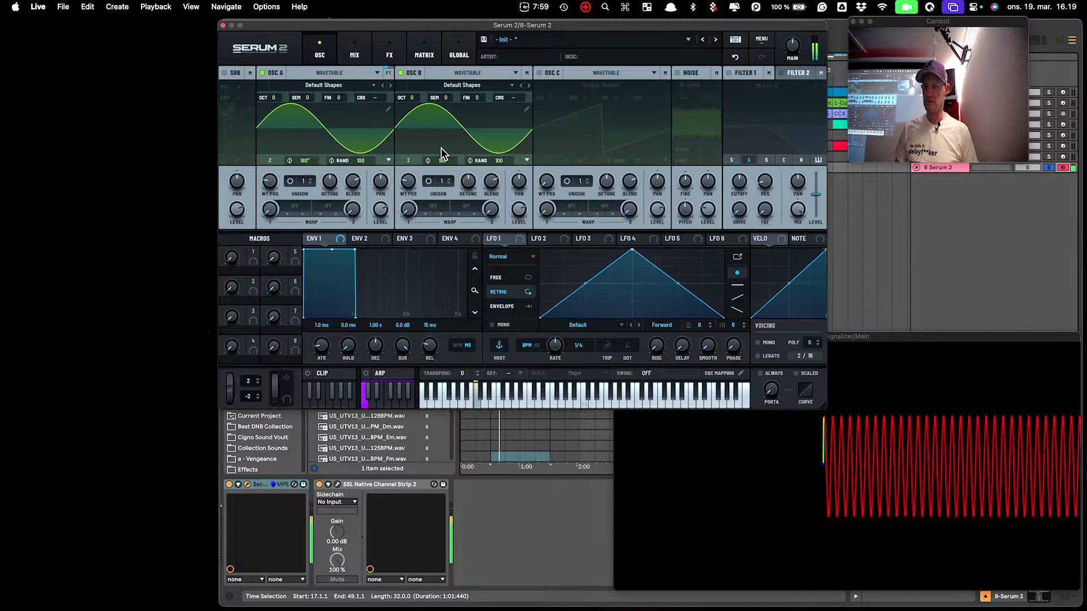
{"action": "left_click_drag", "start_coordinate": [447, 164], "coordinate": [488, 270]}
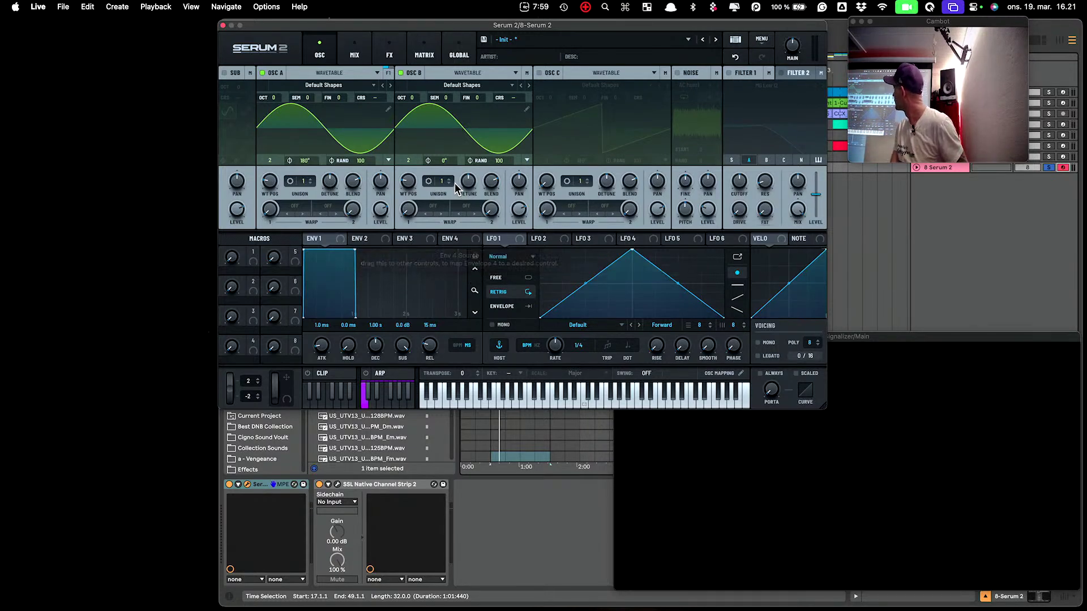
{"action": "left_click_drag", "start_coordinate": [446, 161], "coordinate": [446, 156]}
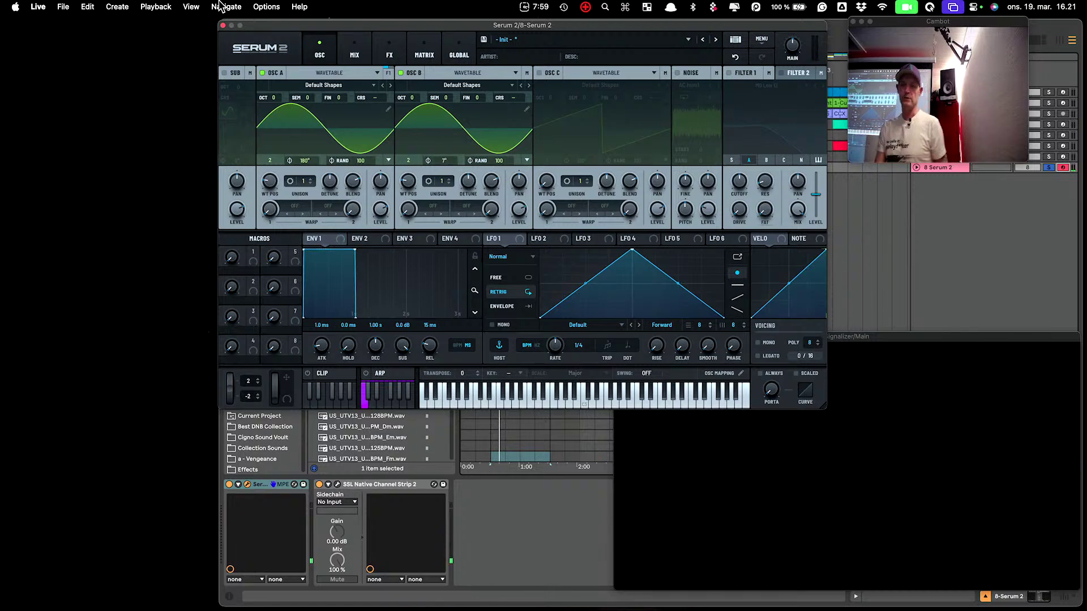
- Close the Serum 2 and Signalizer windows and switch from the arrangement to Session View
{"action": "left_click", "coordinate": [222, 25]}
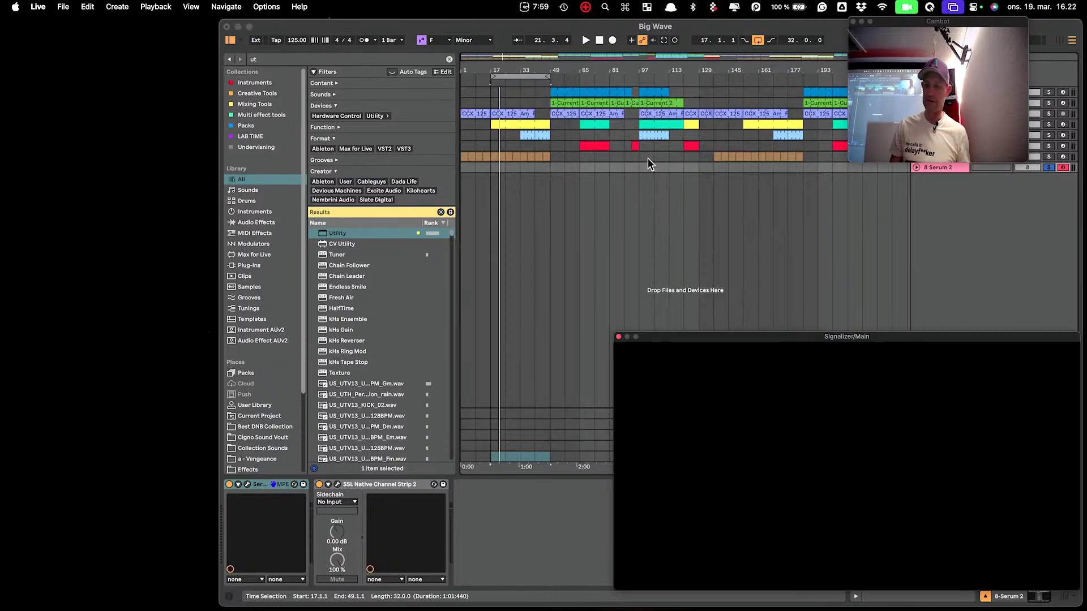
{"action": "key", "text": "Tab"}
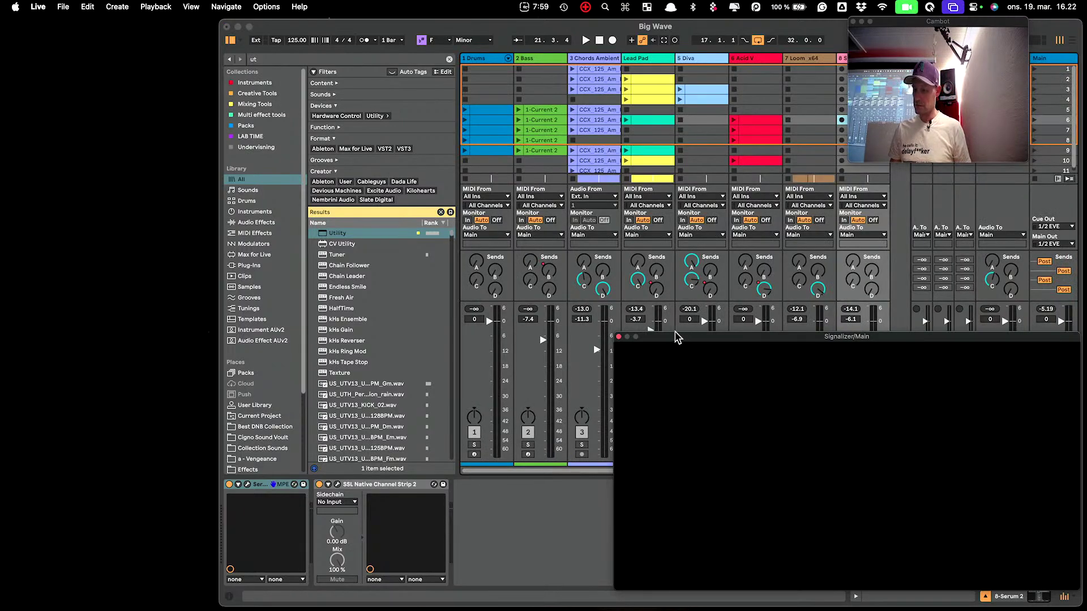
{"action": "left_click", "coordinate": [619, 337]}
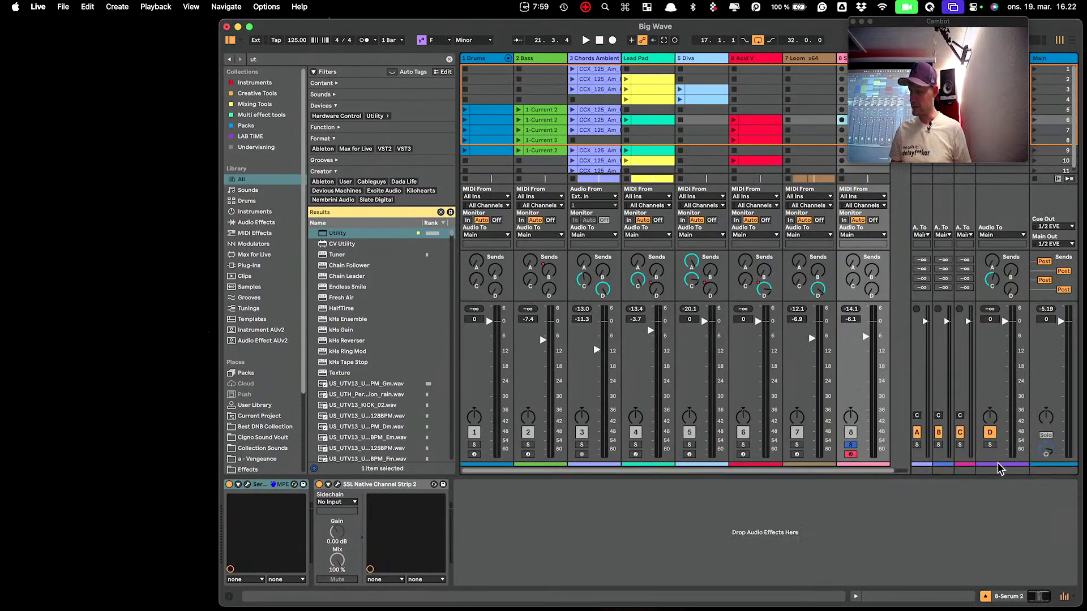
- Show the mixer's track options and set the Lead Pad track's delay to 2.00 ms
{"action": "right_click", "coordinate": [1072, 600]}
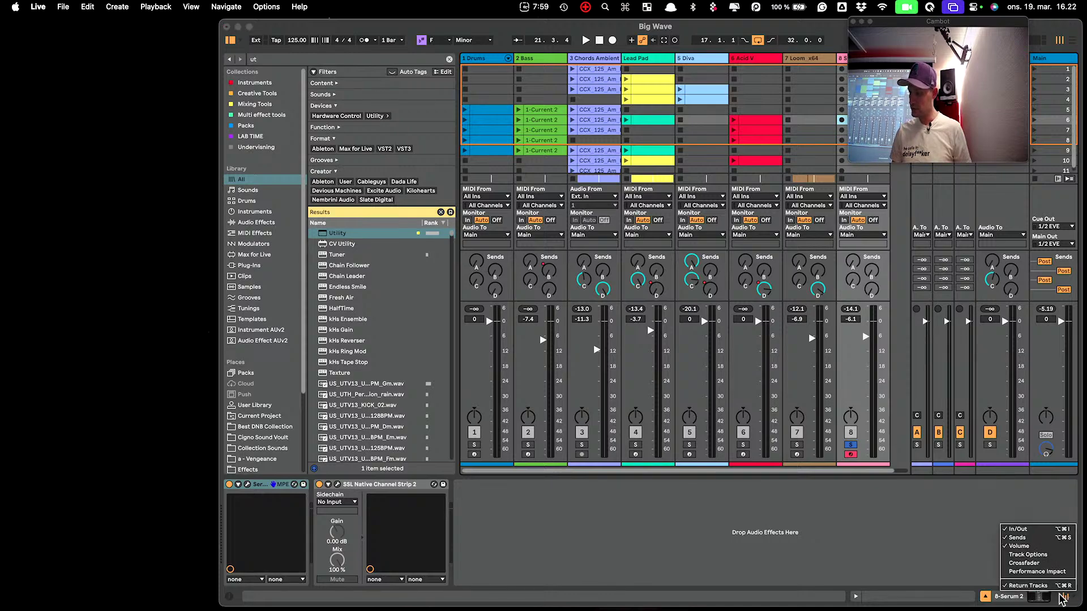
{"action": "left_click", "coordinate": [1062, 554]}
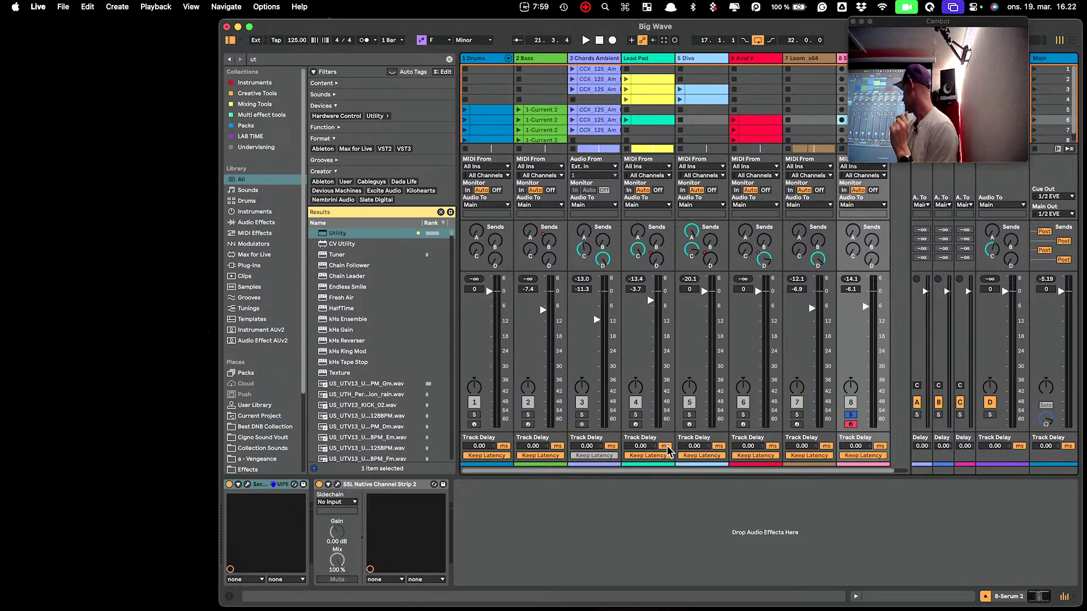
{"action": "left_click_drag", "start_coordinate": [640, 446], "coordinate": [641, 436]}
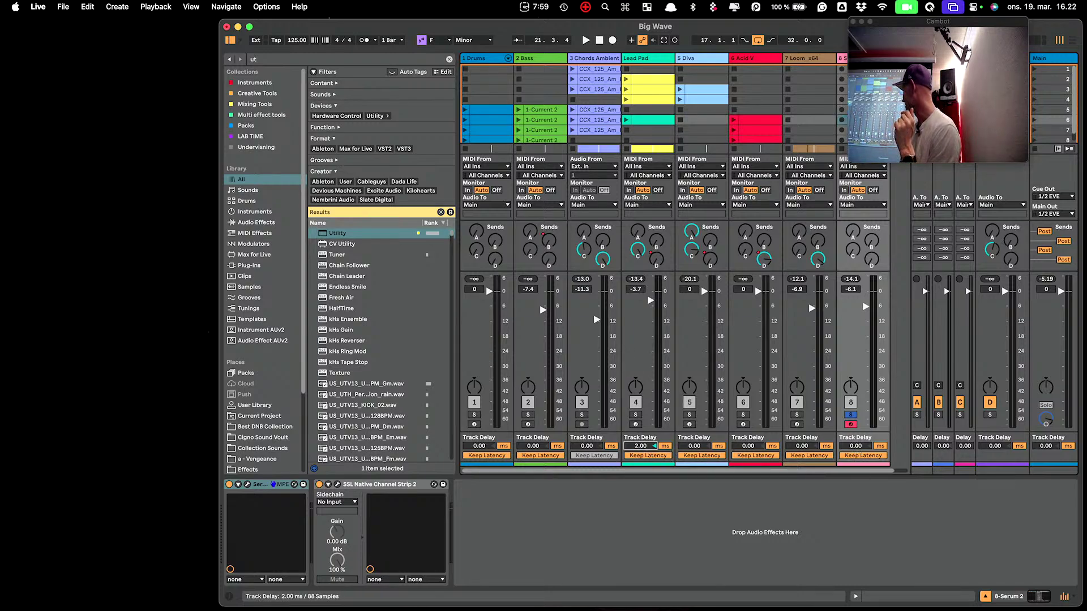